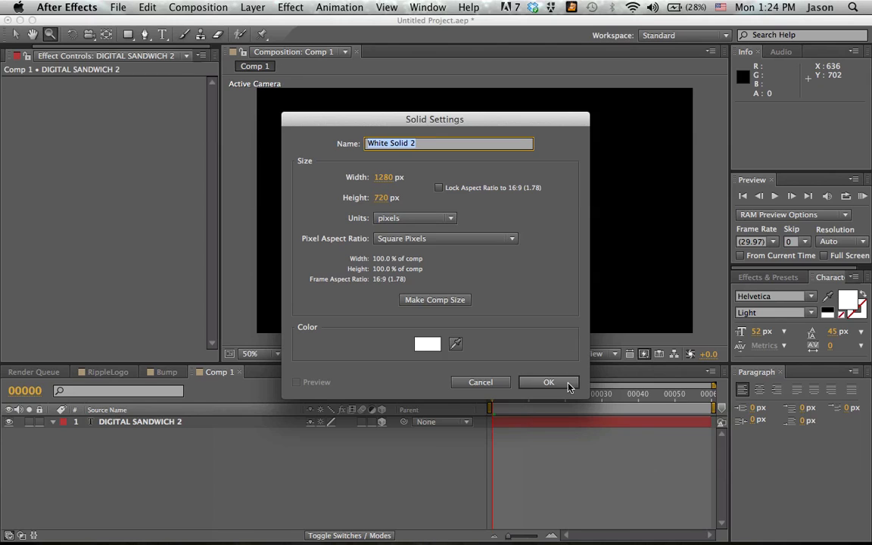
Create a white 1280 x 720 px solid in Comp 1 and apply the Wave World simulation effect to it
{"action": "left_click", "coordinate": [560, 383]}
{"action": "left_click", "coordinate": [291, 7]}
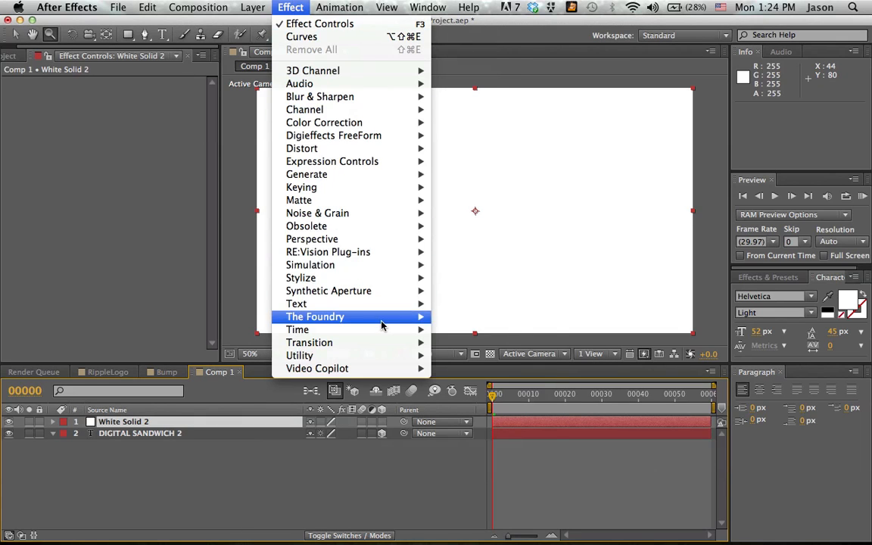
{"action": "mouse_move", "coordinate": [383, 268]}
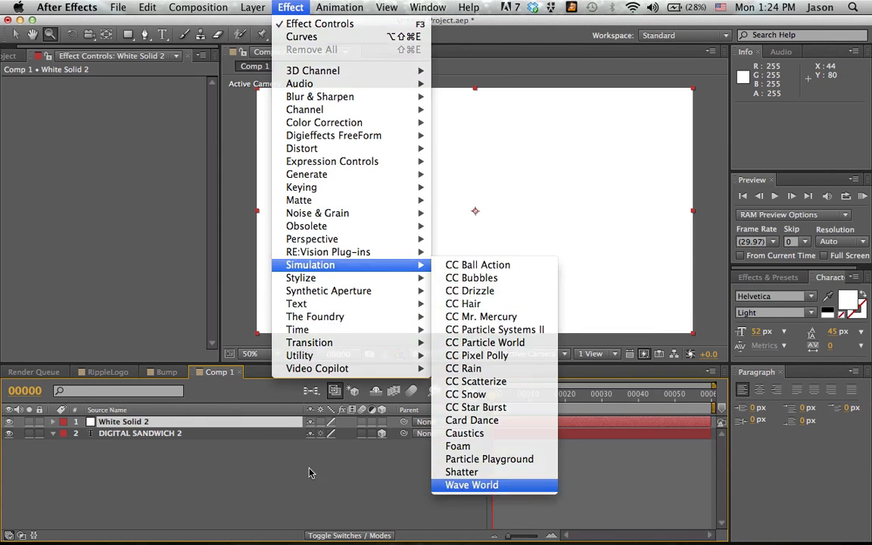
{"action": "left_click", "coordinate": [492, 486]}
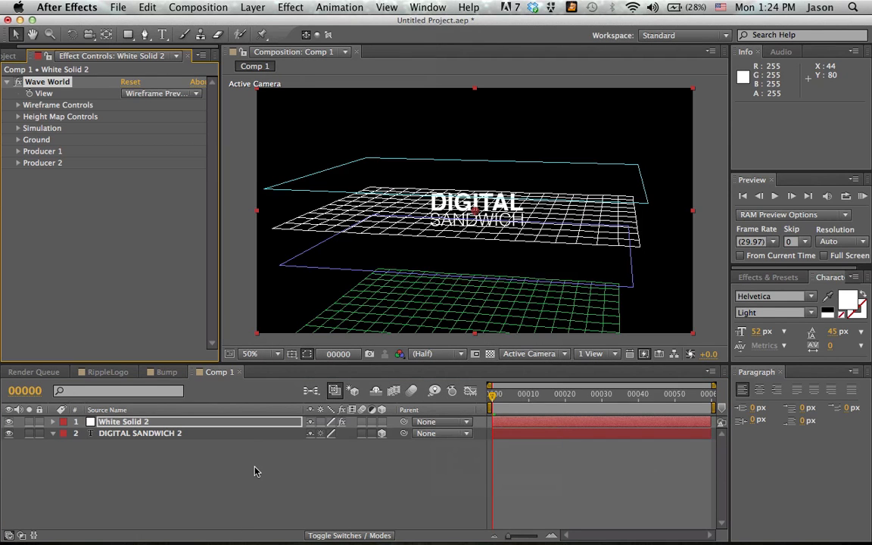
Set the Amplitude of Wave World's Producer 1 to 0
{"action": "left_click", "coordinate": [18, 151]}
{"action": "left_click", "coordinate": [18, 255]}
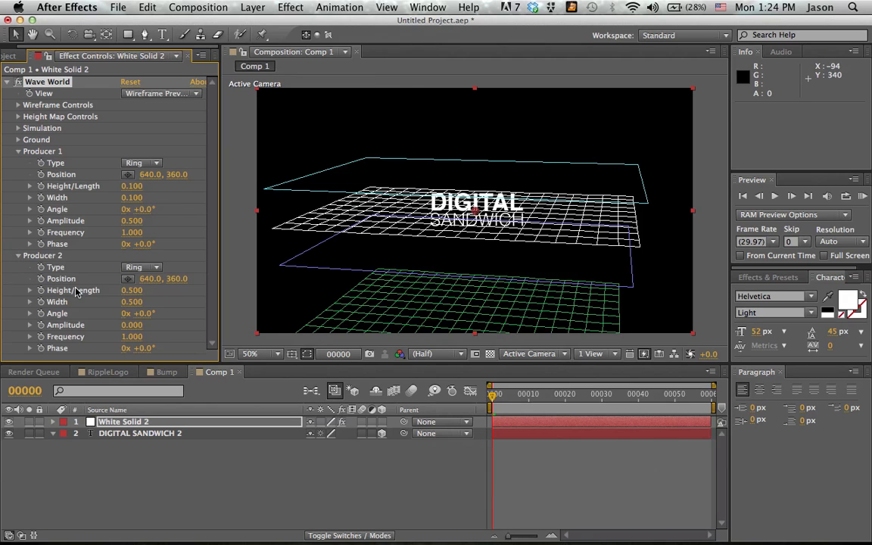
{"action": "left_click", "coordinate": [134, 222]}
{"action": "key", "text": "Return"}
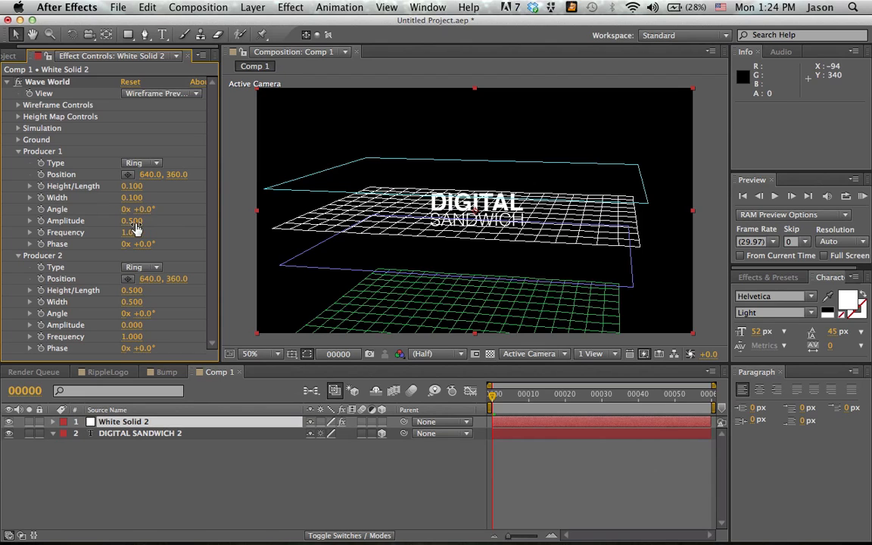
{"action": "left_click", "coordinate": [134, 222]}
{"action": "type", "text": "0"}
{"action": "left_click", "coordinate": [17, 151]}
{"action": "left_click", "coordinate": [18, 162]}
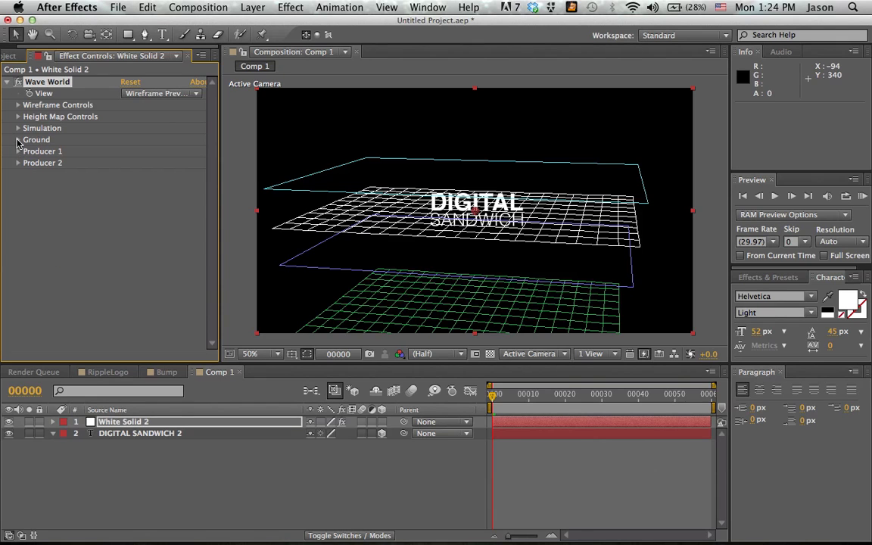
Use the DIGITAL SANDWICH 2 text layer as the Wave World ground
{"action": "left_click", "coordinate": [18, 140]}
{"action": "left_click", "coordinate": [157, 151]}
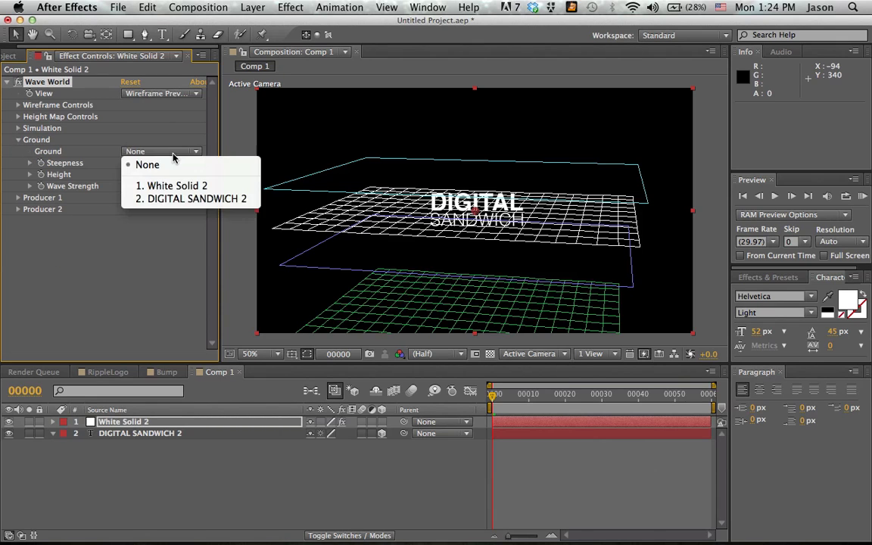
{"action": "left_click", "coordinate": [180, 201]}
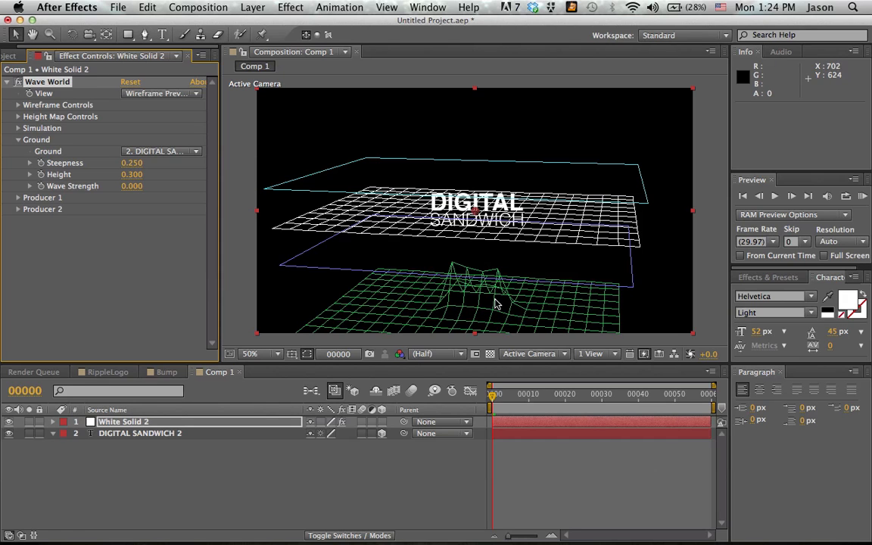
Try different ground heights for Wave World, preview the composition, and set the height to 0.360
{"action": "left_click_drag", "start_coordinate": [131, 178], "coordinate": [177, 203]}
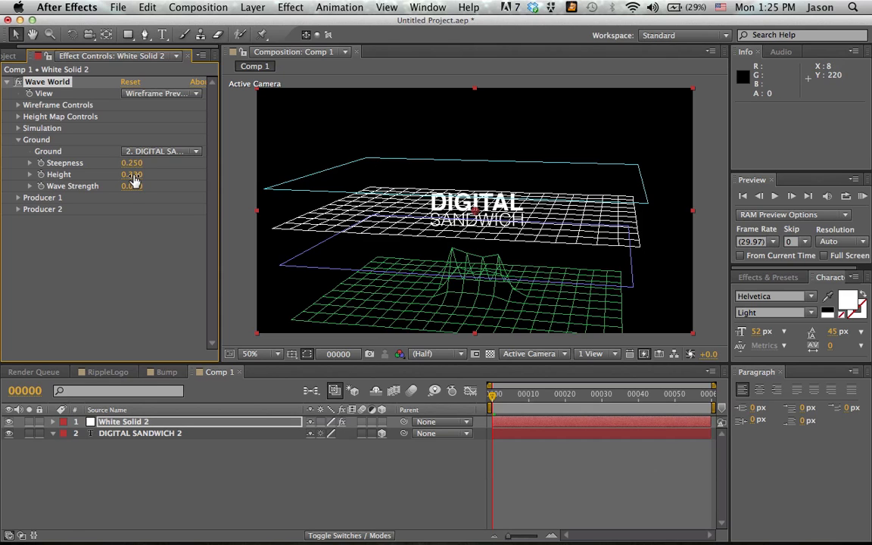
{"action": "left_click_drag", "start_coordinate": [133, 180], "coordinate": [151, 175]}
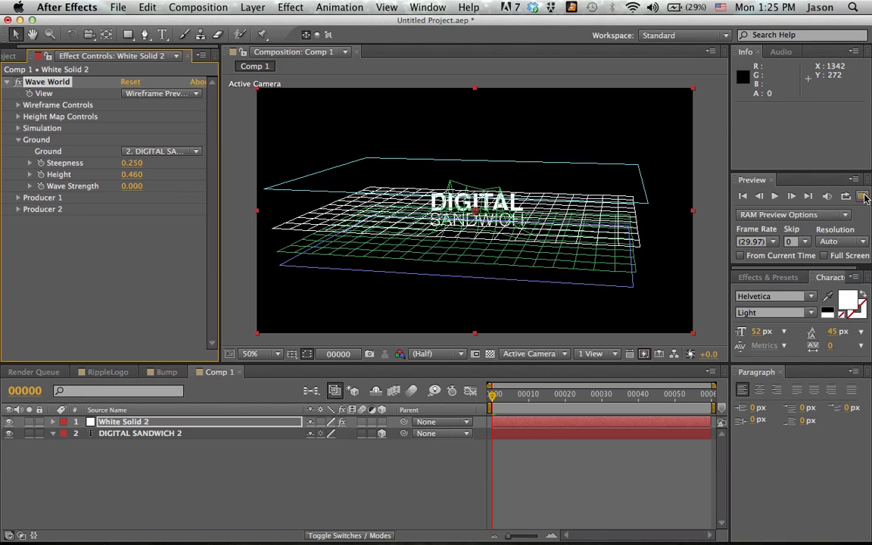
{"action": "key", "text": "KP_0"}
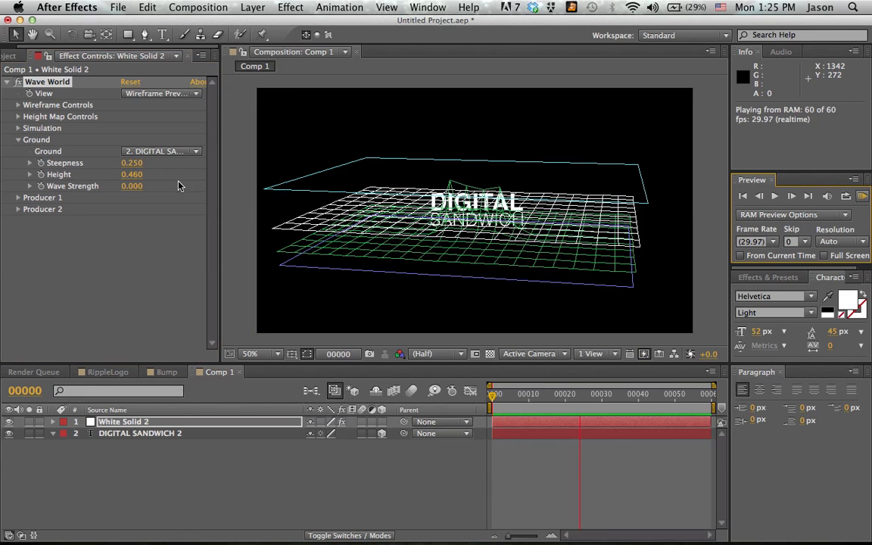
{"action": "mouse_move", "coordinate": [139, 177]}
{"action": "left_mouse_down"}
{"action": "mouse_move", "coordinate": [113, 175]}
{"action": "mouse_move", "coordinate": [134, 179]}
{"action": "left_mouse_up"}
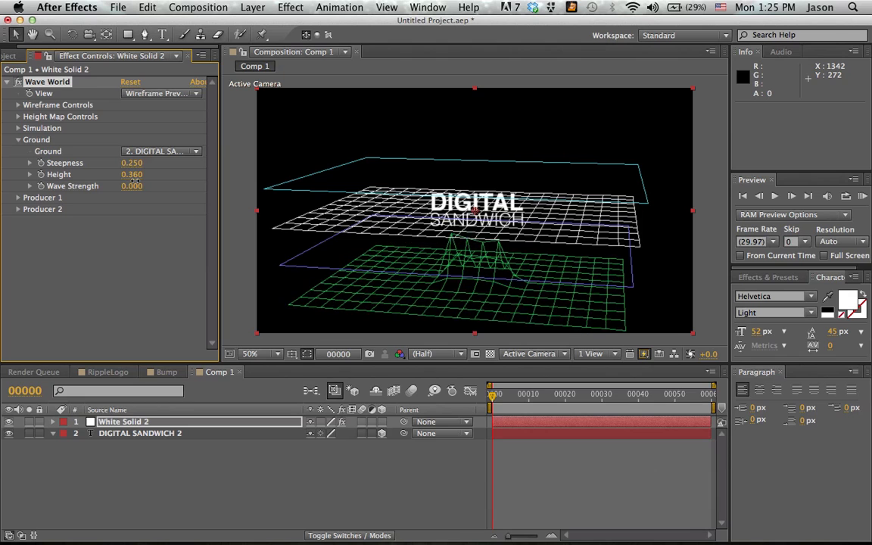
Set the Wave World simulation's Grid Resolution to 50
{"action": "left_click", "coordinate": [17, 128]}
{"action": "left_click", "coordinate": [133, 139]}
{"action": "type", "text": "5"}
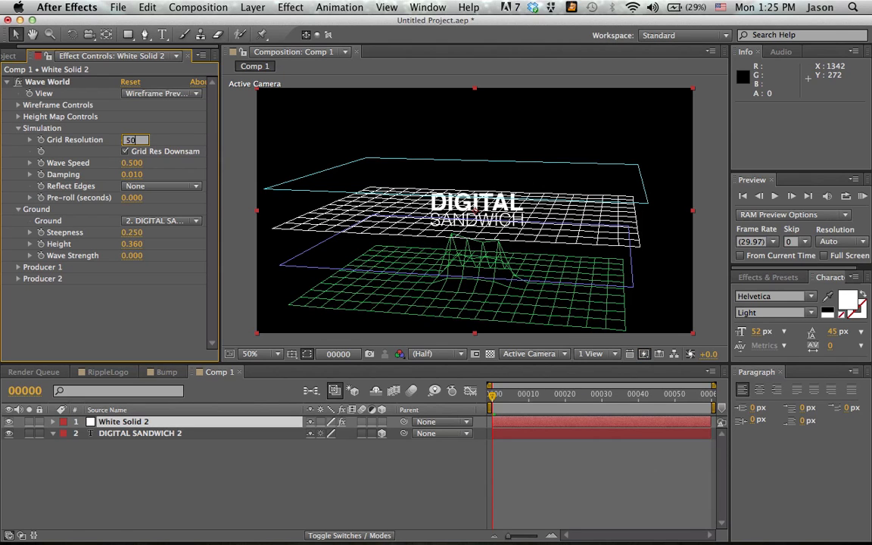
{"action": "type", "text": "0"}
{"action": "key", "text": "Return"}
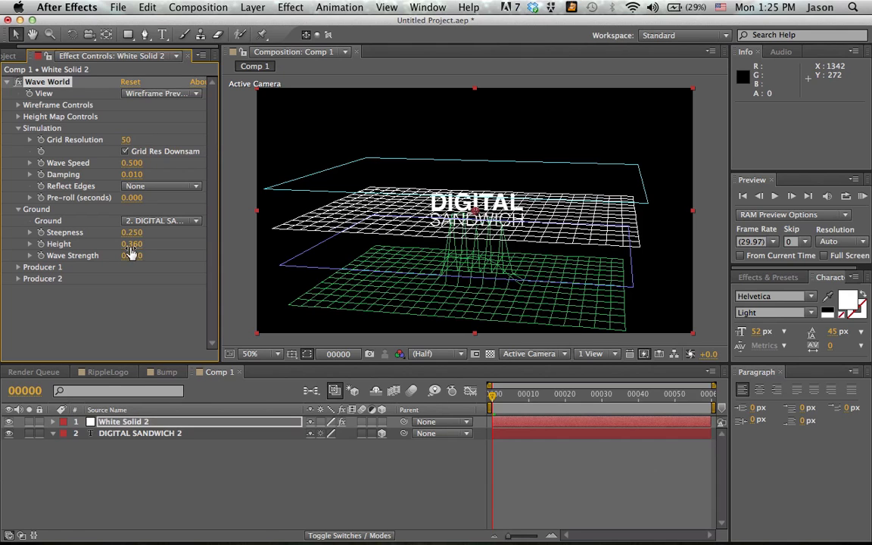
Set the ground's Steepness to 0.100 and its Height to 0.430
{"action": "left_click", "coordinate": [132, 232]}
{"action": "key", "text": "Return"}
{"action": "left_click_drag", "start_coordinate": [134, 244], "coordinate": [137, 244]}
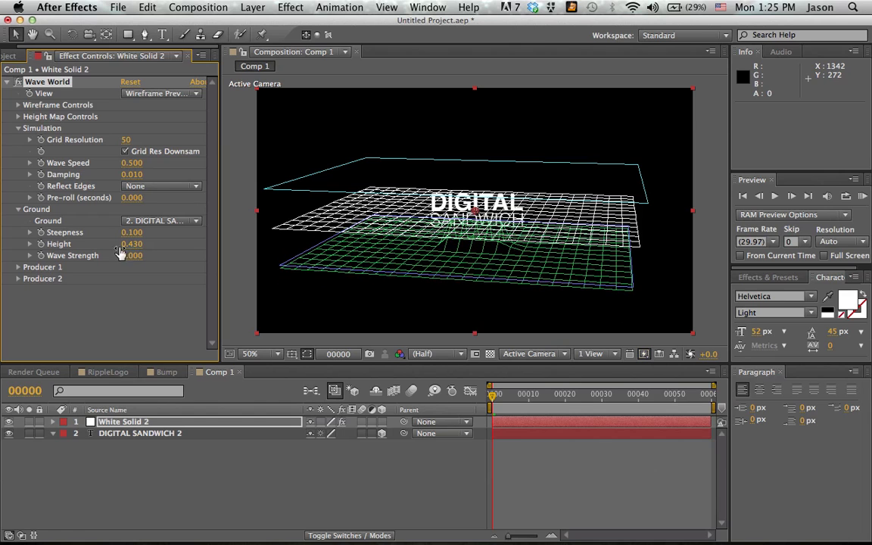
Keyframe the ground Height at frame 0 with its current value and at frame 1 with 0.500
{"action": "left_click", "coordinate": [41, 243]}
{"action": "key", "text": "u"}
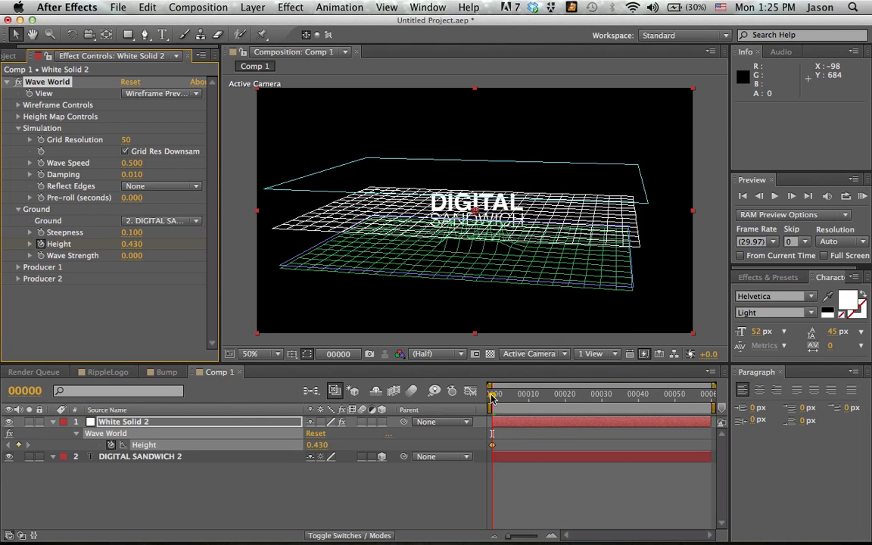
{"action": "key", "text": "Page_Down"}
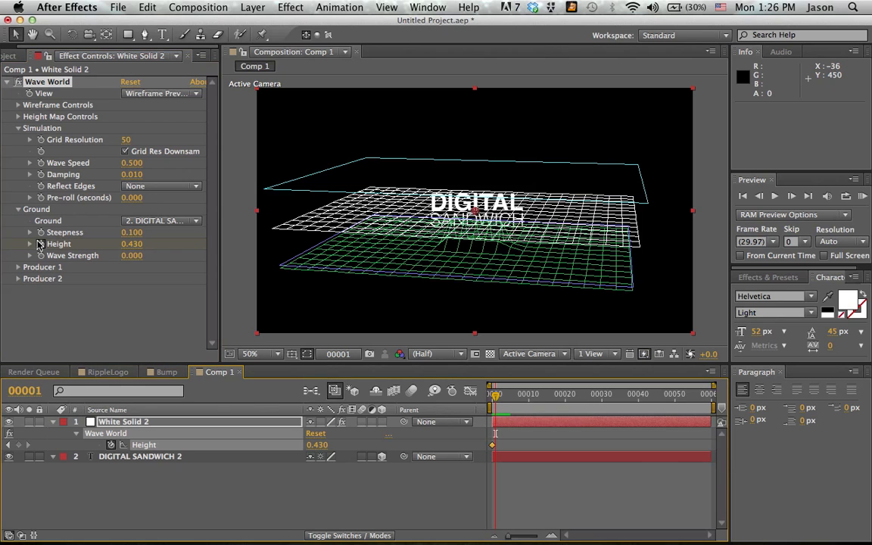
{"action": "left_click", "coordinate": [133, 245]}
{"action": "type", "text": ".5"}
{"action": "key", "text": "Return"}
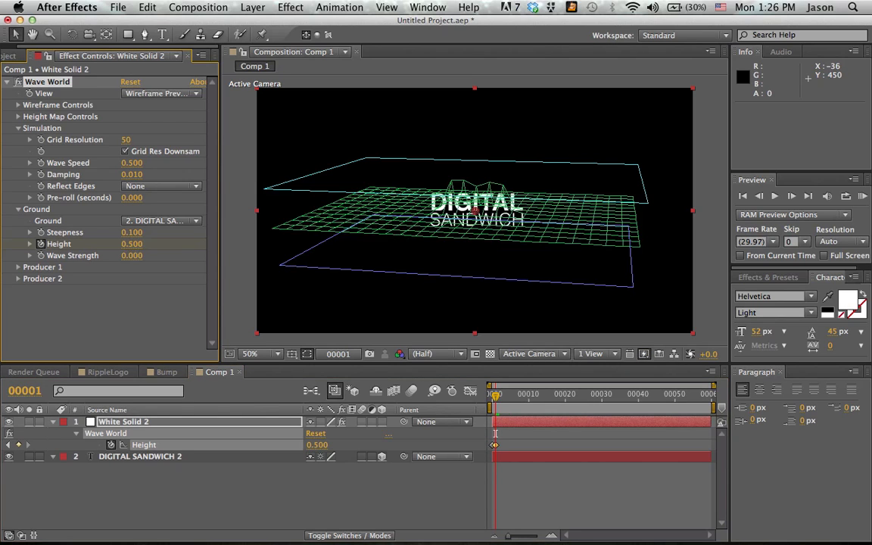
Add a ground Height keyframe of 0.420 at frame 2
{"action": "key", "text": "Page_Down"}
{"action": "left_click", "coordinate": [134, 246]}
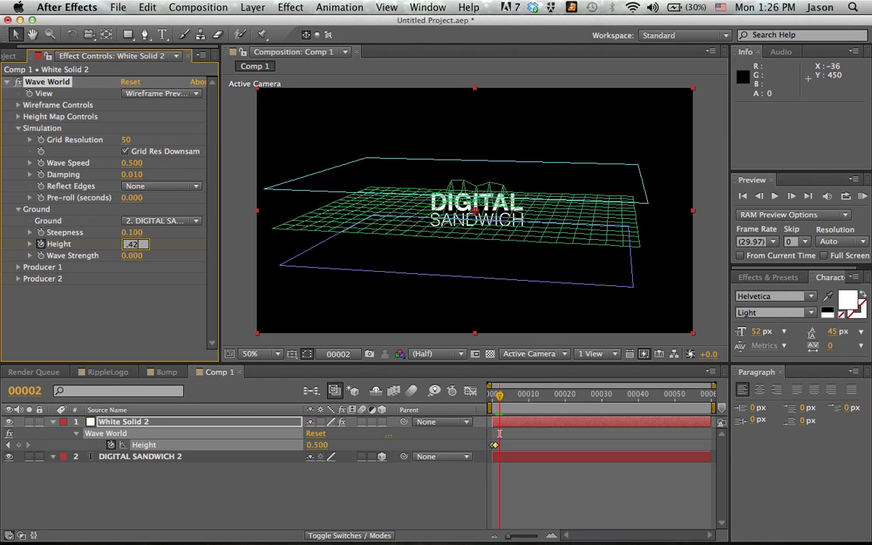
{"action": "type", "text": ".42"}
{"action": "key", "text": "Return"}
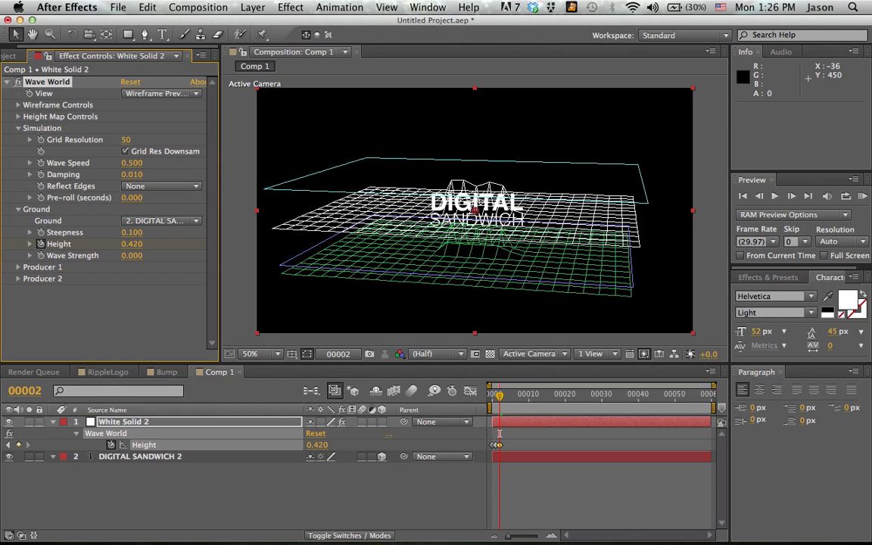
Adjust the wireframe's Vertical Rotation to 22° and preview the ripple animation from frame 0
{"action": "left_click", "coordinate": [19, 106]}
{"action": "left_click_drag", "start_coordinate": [134, 129], "coordinate": [126, 128]}
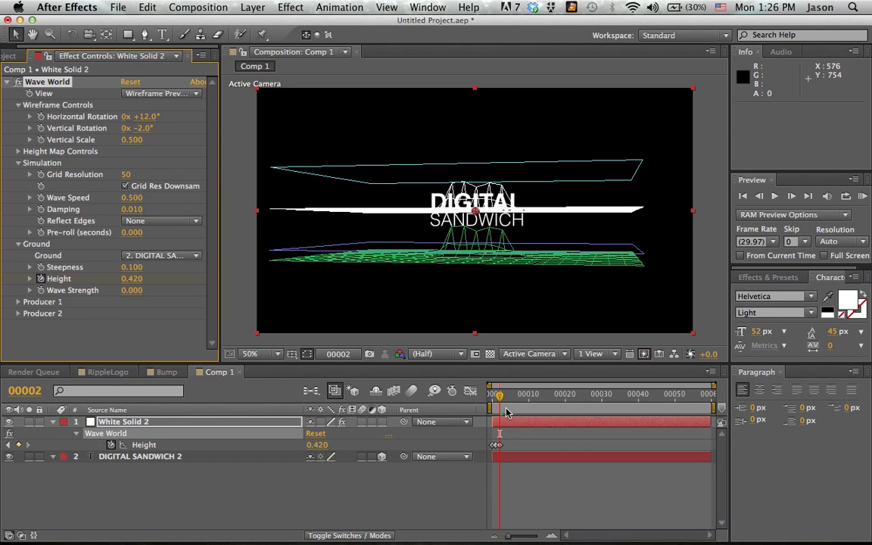
{"action": "mouse_move", "coordinate": [499, 401]}
{"action": "left_mouse_down"}
{"action": "mouse_move", "coordinate": [491, 400]}
{"action": "mouse_move", "coordinate": [501, 399]}
{"action": "left_mouse_up"}
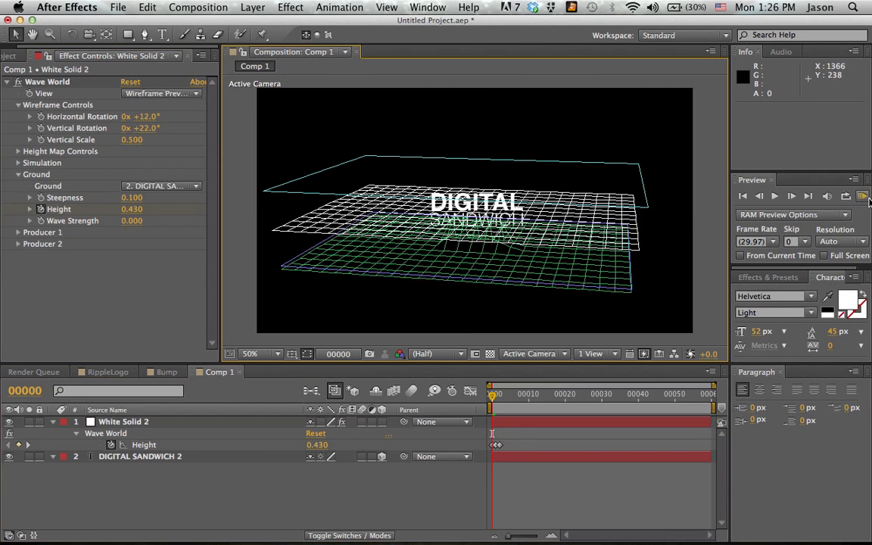
{"action": "left_click", "coordinate": [862, 196]}
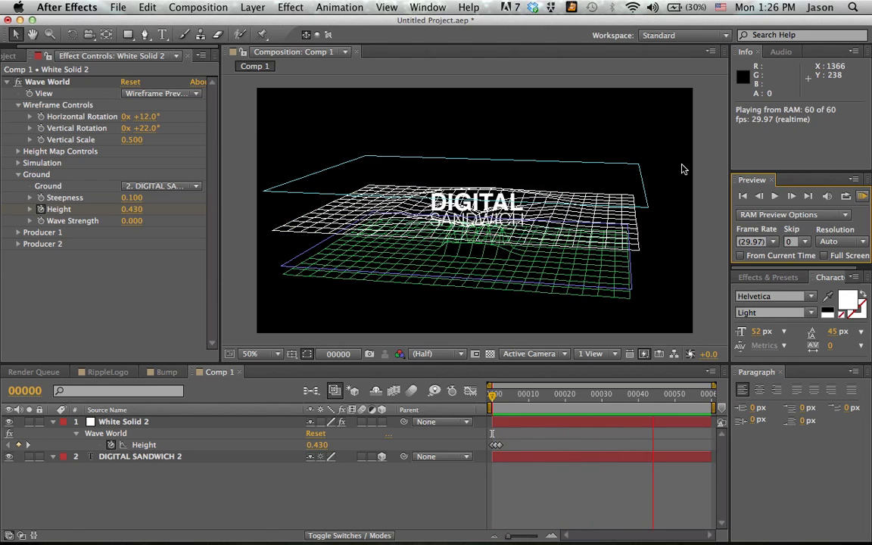
{"action": "key", "text": "space"}
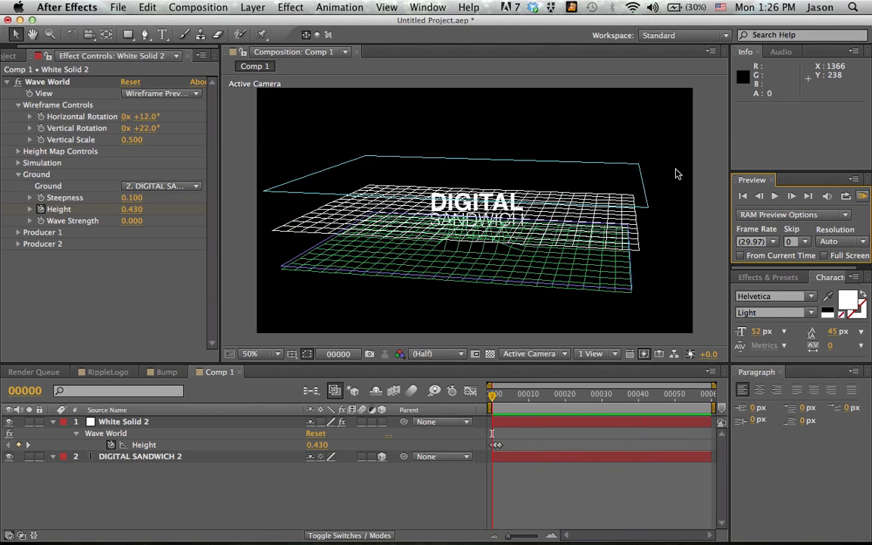
{"action": "left_click", "coordinate": [147, 130]}
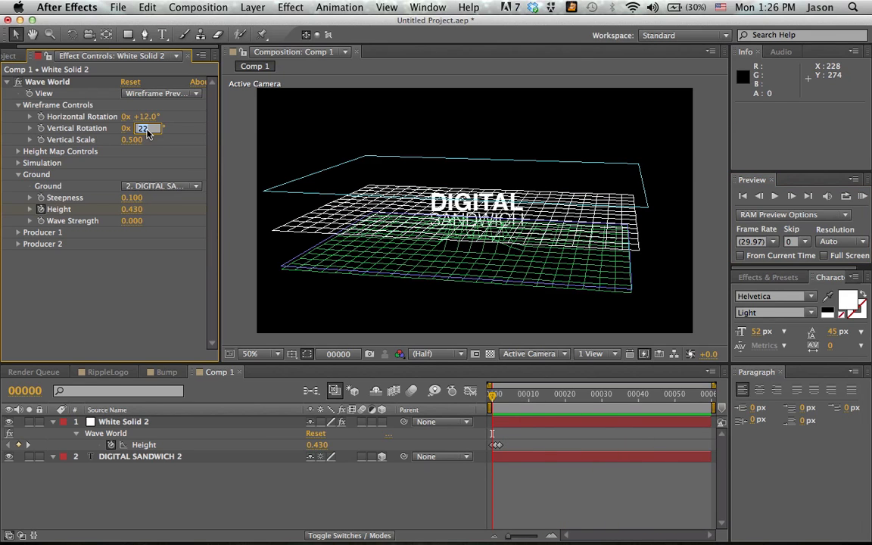
{"action": "key", "text": "Return"}
Set the simulation's Wave Speed to 1 and preview the ripple animation
{"action": "left_click", "coordinate": [18, 162]}
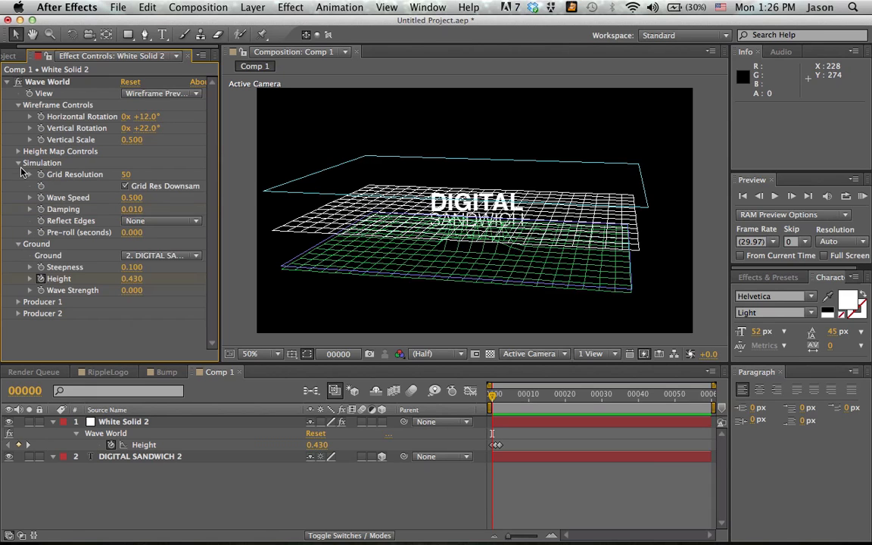
{"action": "left_click", "coordinate": [132, 198]}
{"action": "type", "text": "1"}
{"action": "key", "text": "Return"}
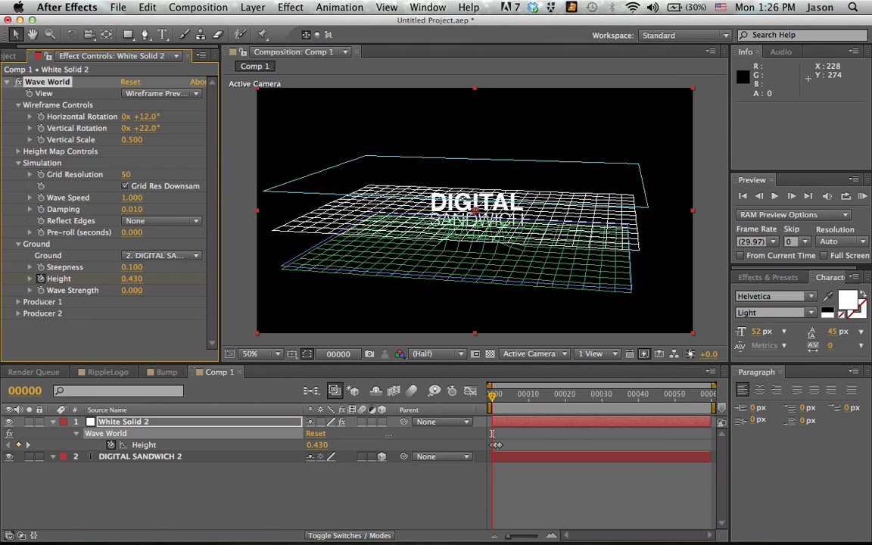
{"action": "left_click", "coordinate": [862, 196]}
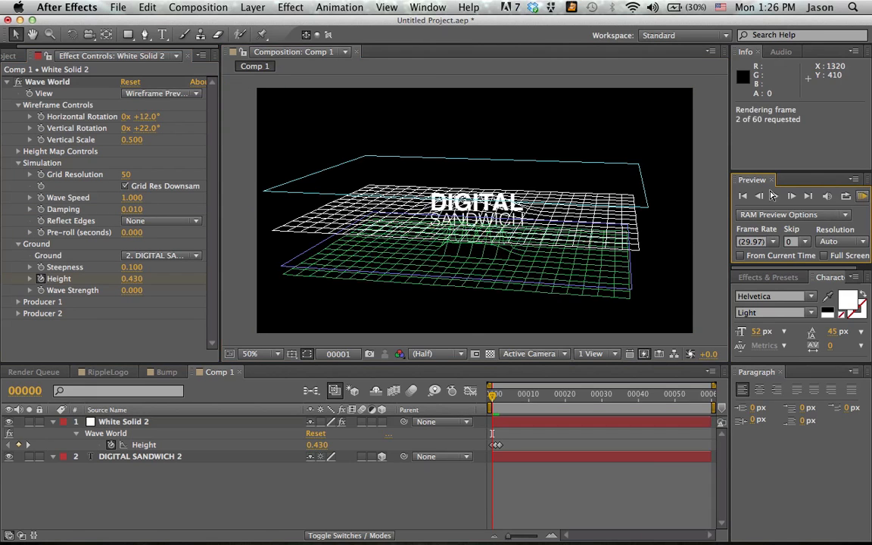
{"action": "key", "text": "space"}
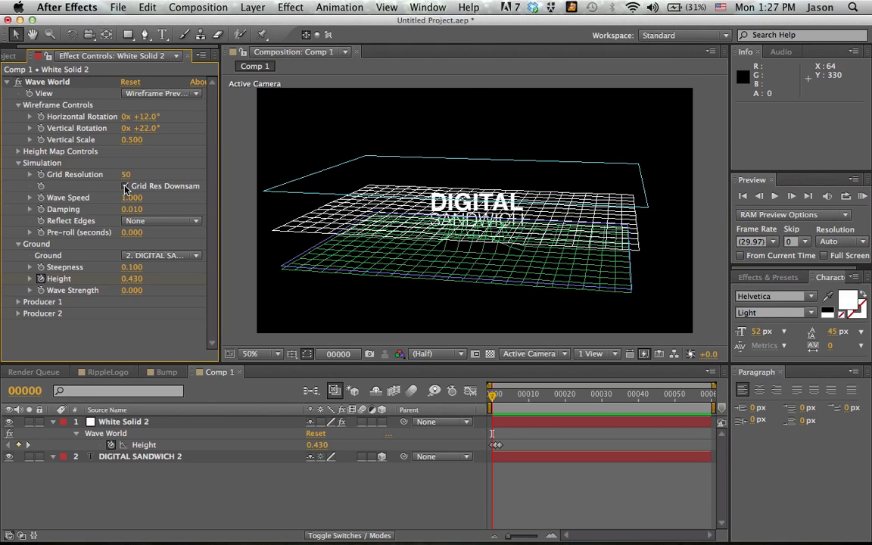
Turn off grid resolution downsampling in the Wave World simulation
{"action": "left_click", "coordinate": [127, 189]}
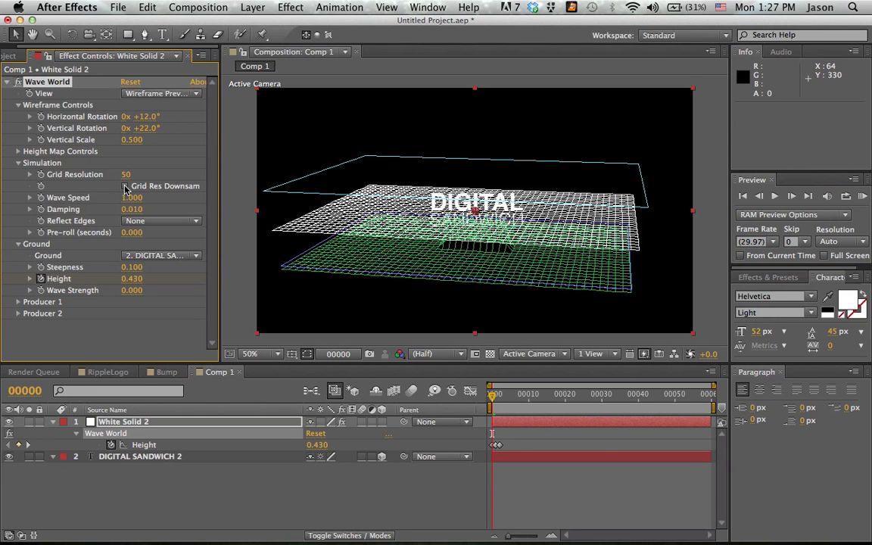
{"action": "left_click", "coordinate": [125, 186]}
{"action": "left_click", "coordinate": [125, 187]}
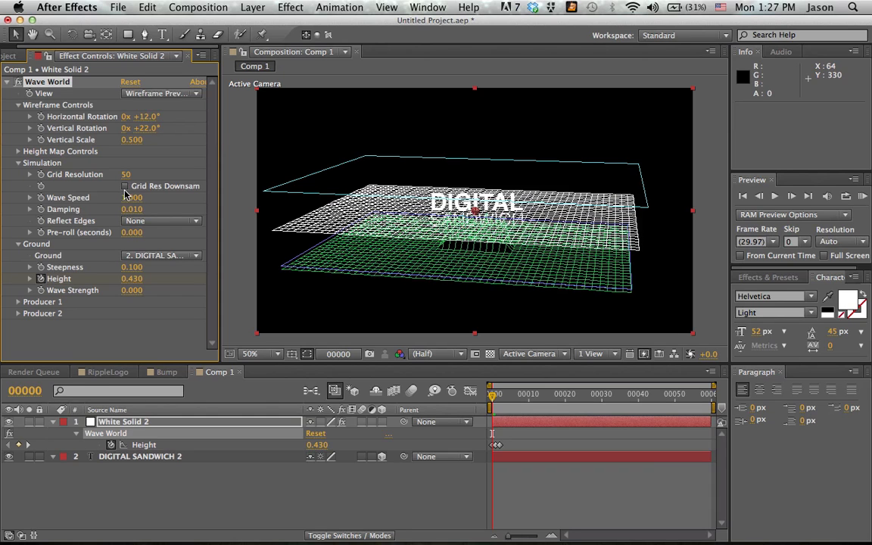
Switch the Wave World view to Height Map and preview the animation
{"action": "left_click", "coordinate": [172, 94]}
{"action": "left_click", "coordinate": [182, 107]}
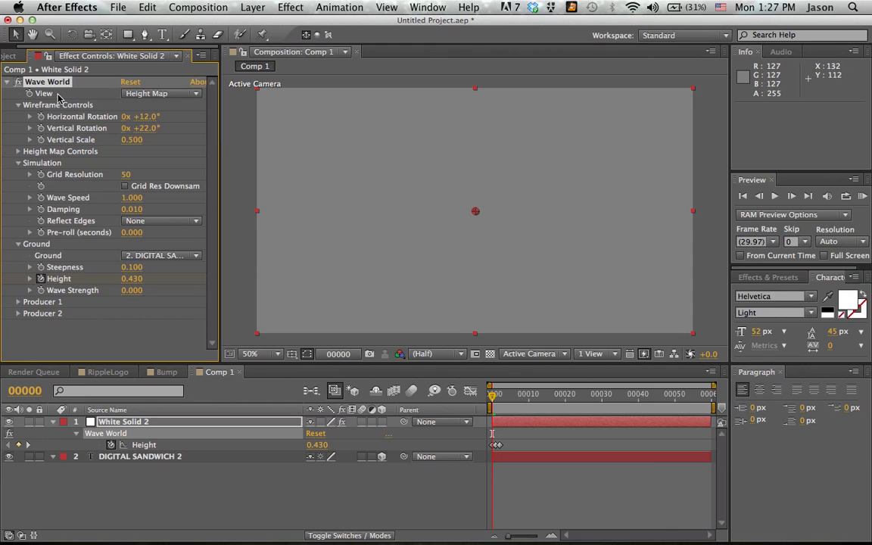
{"action": "left_click", "coordinate": [862, 196]}
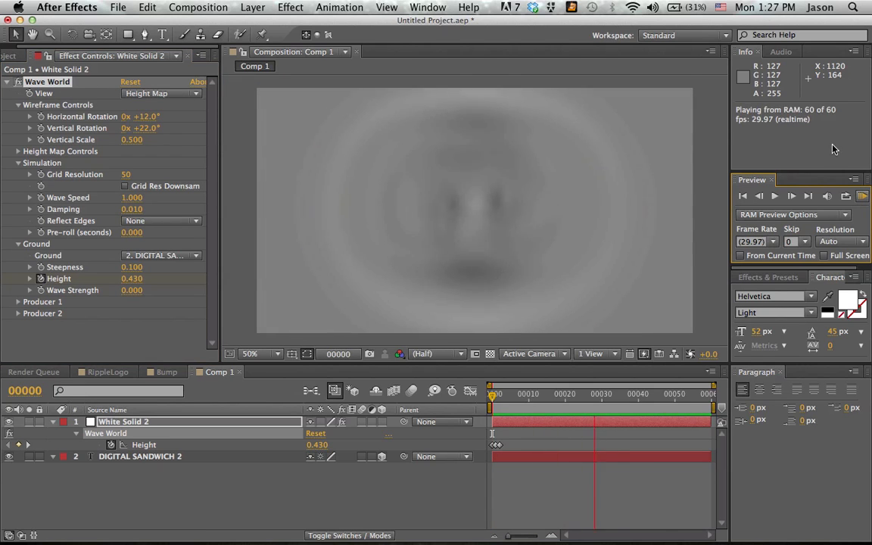
Try a Wave World Grid Resolution of 100 at frame 1 and restore it to 50
{"action": "left_click", "coordinate": [494, 399]}
{"action": "left_click", "coordinate": [496, 397]}
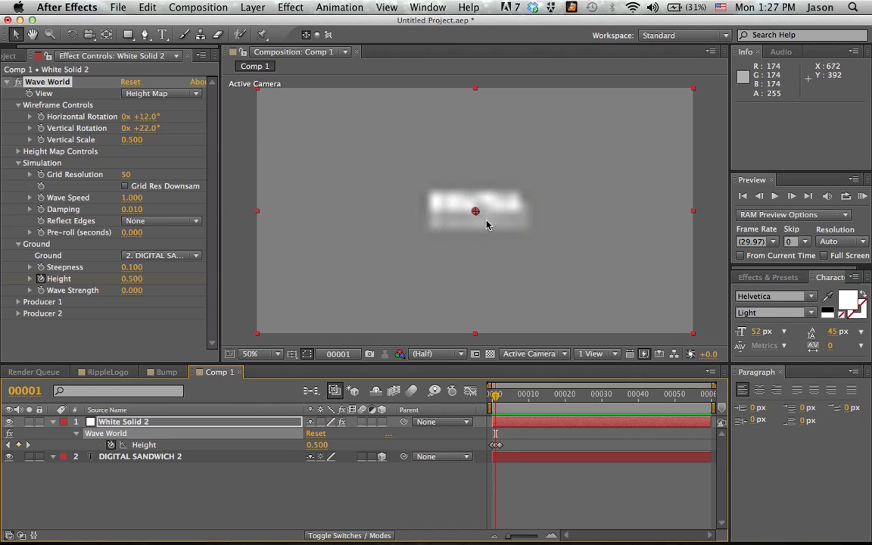
{"action": "left_click", "coordinate": [128, 175]}
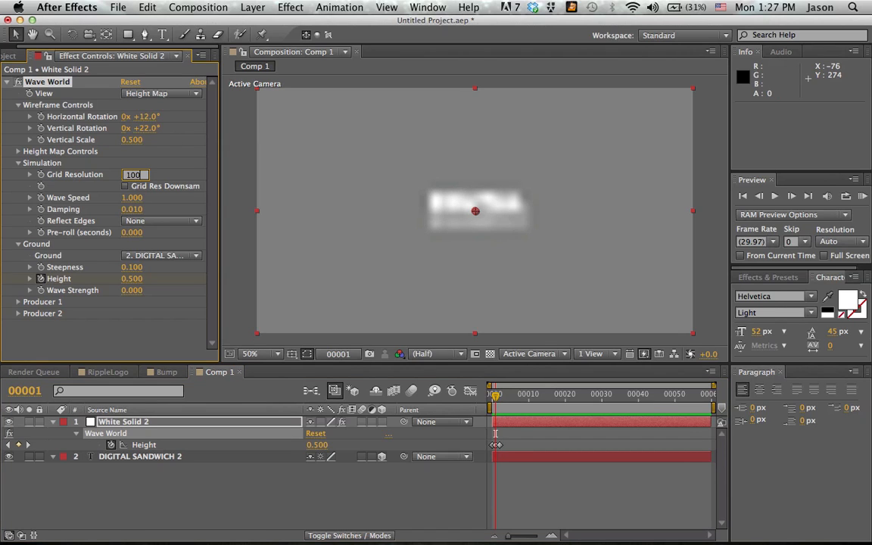
{"action": "type", "text": "100"}
{"action": "key", "text": "Return"}
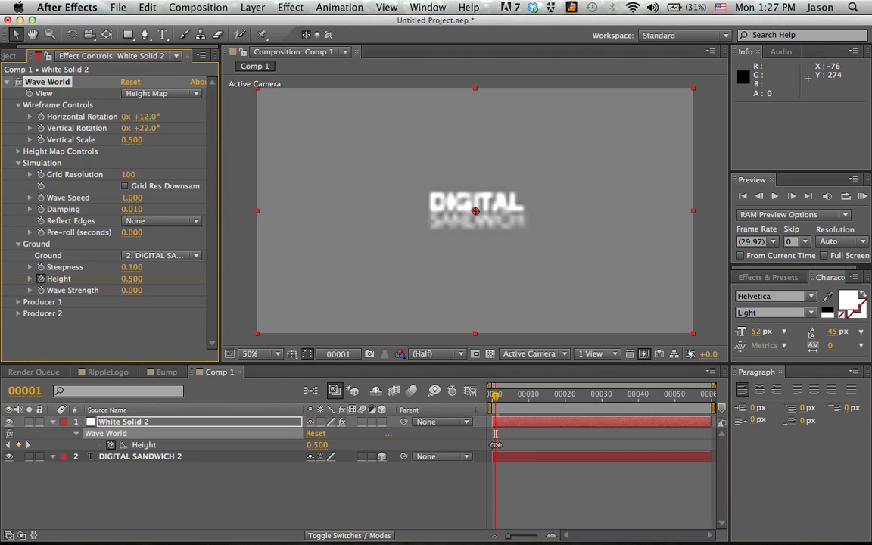
{"action": "left_click", "coordinate": [129, 174]}
{"action": "type", "text": "50"}
{"action": "key", "text": "Return"}
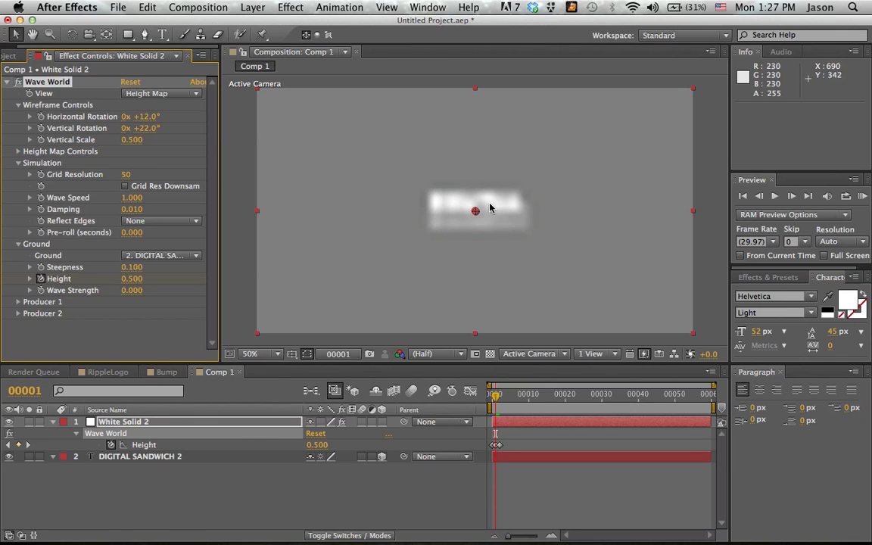
{"action": "left_click", "coordinate": [311, 500]}
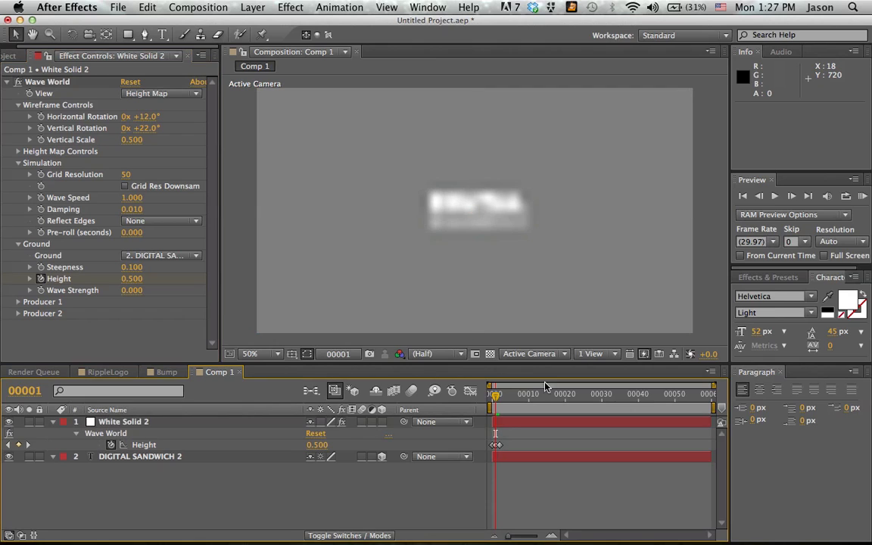
Set the height map's Brightness to 0.2 in Wave World and preview the ripple animation
{"action": "mouse_move", "coordinate": [494, 396]}
{"action": "left_mouse_down"}
{"action": "mouse_move", "coordinate": [503, 397]}
{"action": "mouse_move", "coordinate": [495, 398]}
{"action": "left_mouse_up"}
{"action": "left_click", "coordinate": [19, 153]}
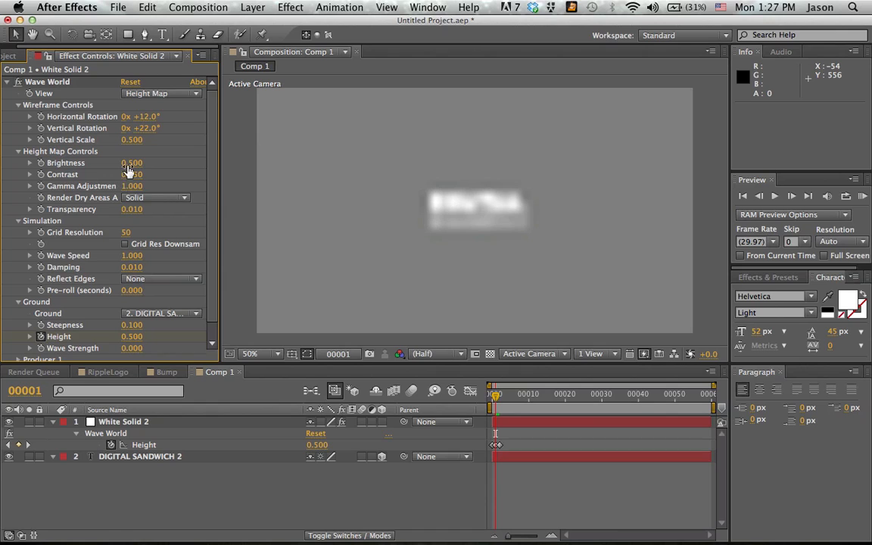
{"action": "left_click_drag", "start_coordinate": [134, 165], "coordinate": [106, 165]}
{"action": "left_click", "coordinate": [130, 163]}
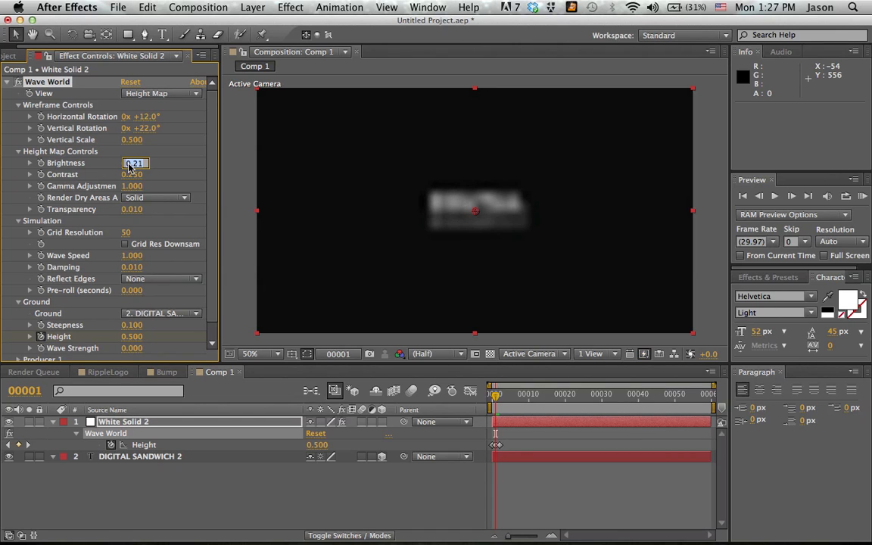
{"action": "type", "text": ".2"}
{"action": "key", "text": "Return"}
{"action": "key", "text": "KP_0"}
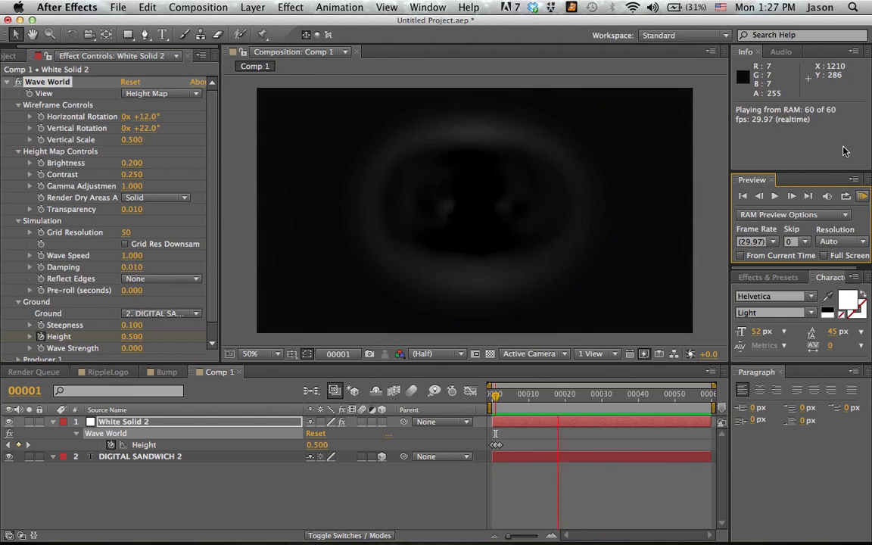
{"action": "key", "text": "space"}
Pre-compose the White Solid 2 and DIGITAL SANDWICH 2 layers into a composition named Bump
{"action": "left_click", "coordinate": [186, 421]}
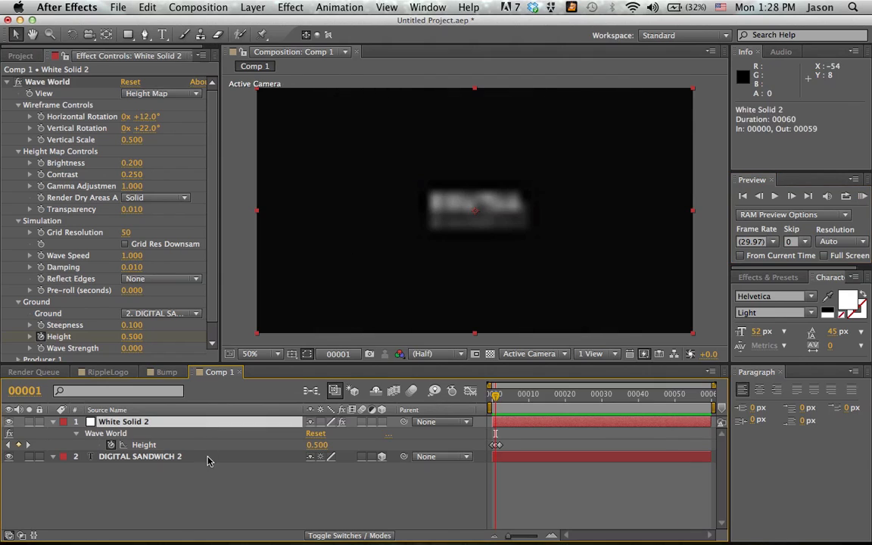
{"action": "left_click", "coordinate": [208, 457], "text": "shift"}
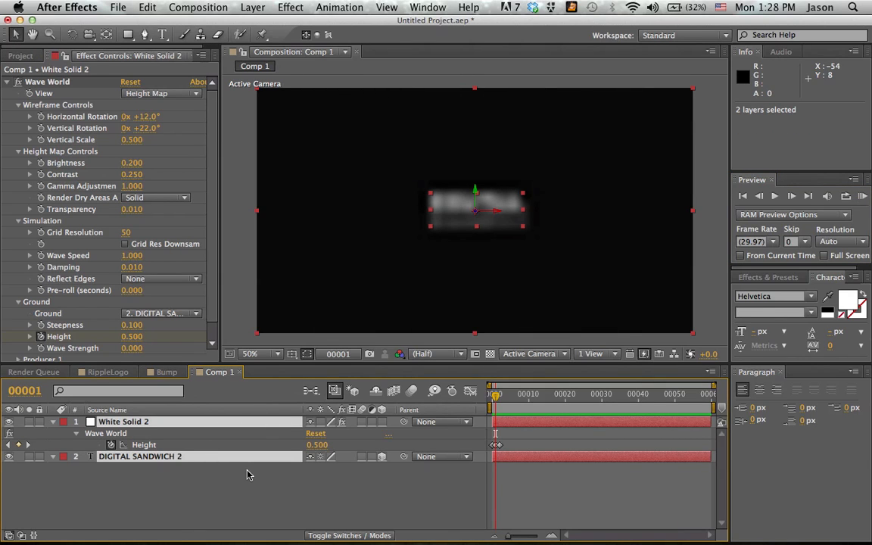
{"action": "key", "text": "super+shift+c"}
{"action": "type", "text": "Bump"}
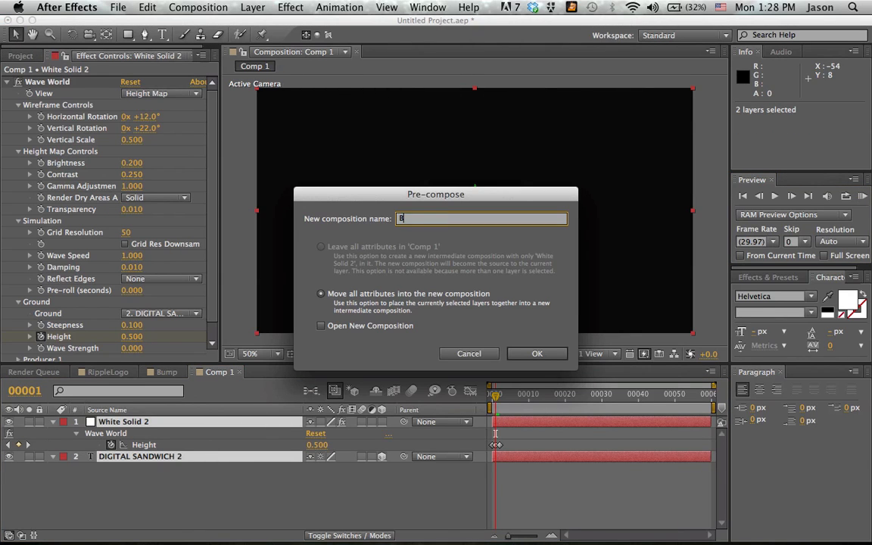
{"action": "left_click", "coordinate": [535, 354]}
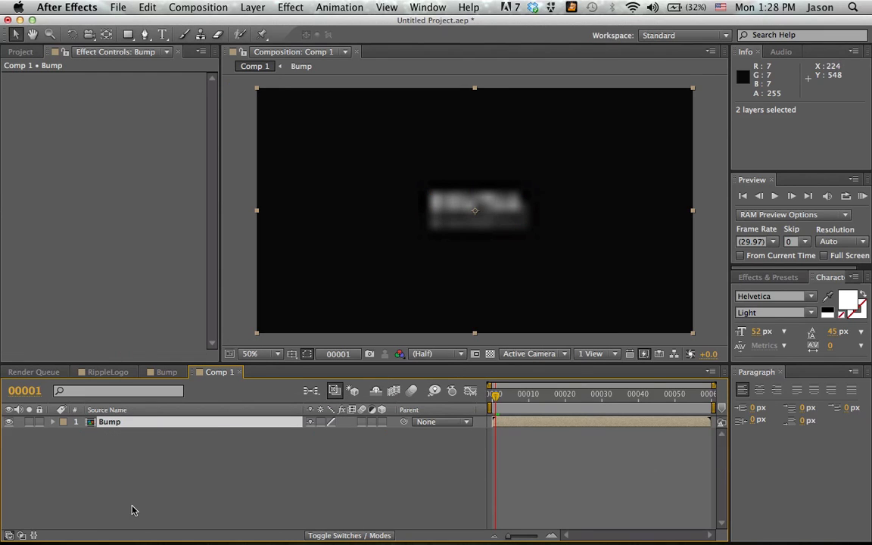
Create a new white solid above the Bump layer in Comp 1
{"action": "left_click", "coordinate": [218, 428]}
{"action": "right_click", "coordinate": [220, 451]}
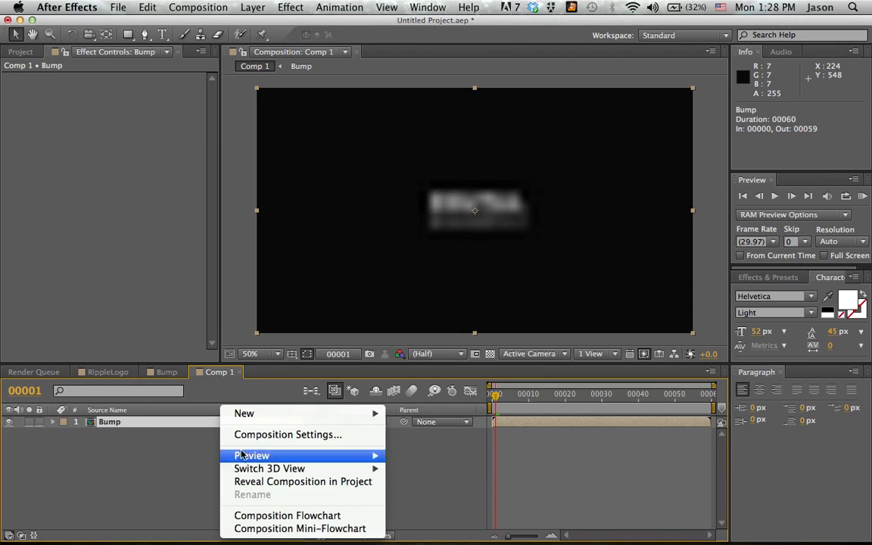
{"action": "mouse_move", "coordinate": [282, 414]}
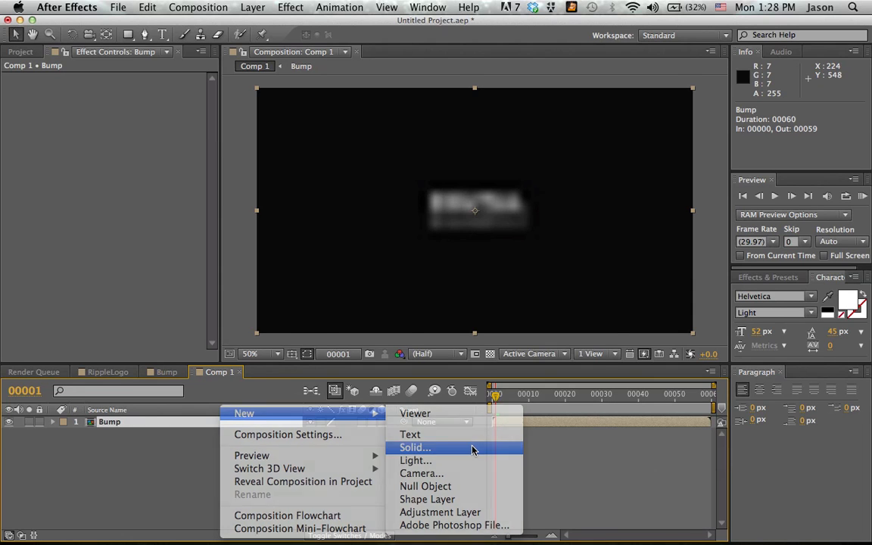
{"action": "left_click", "coordinate": [473, 450]}
{"action": "left_click", "coordinate": [428, 343]}
{"action": "key", "text": "Return"}
{"action": "key", "text": "Return"}
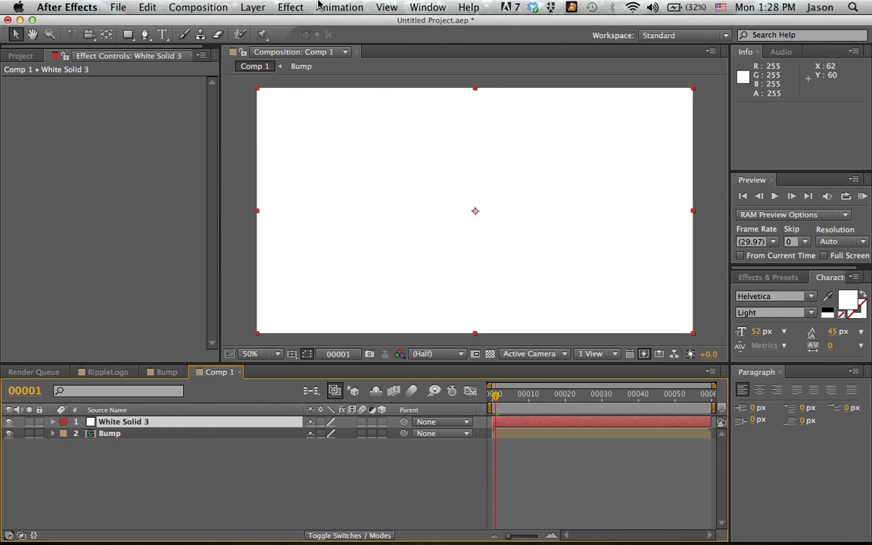
Apply the CC Glass effect to the new white solid
{"action": "left_click", "coordinate": [339, 7]}
{"action": "mouse_move", "coordinate": [356, 278]}
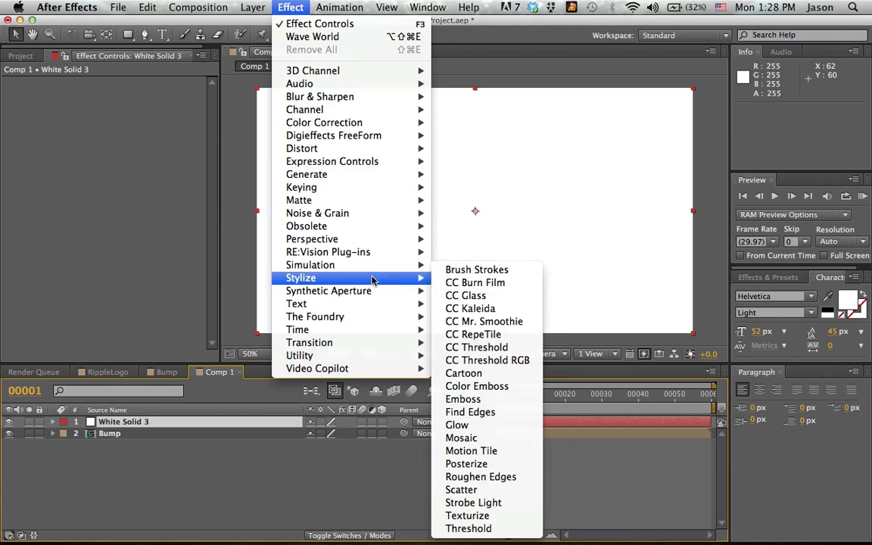
{"action": "left_click", "coordinate": [455, 267]}
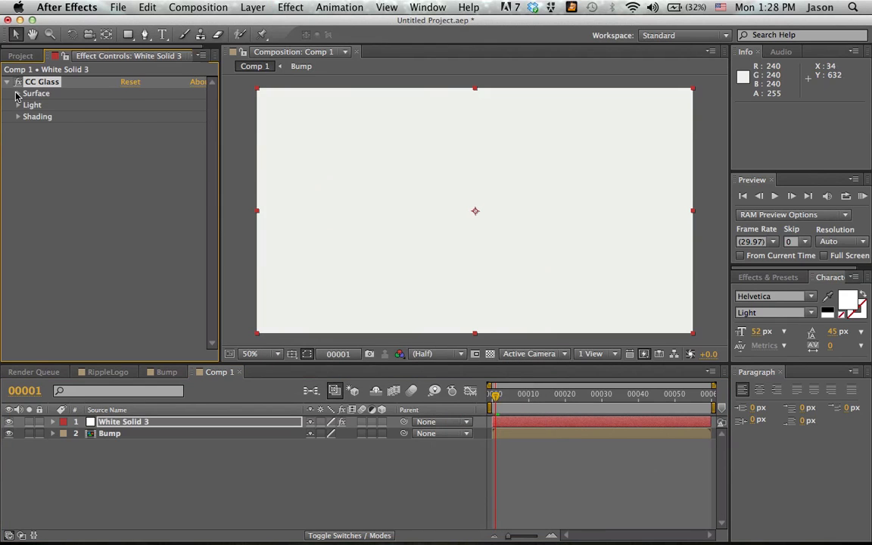
Use the Bump layer as the CC Glass Bump Map and preview the rippling surface
{"action": "left_click", "coordinate": [17, 93]}
{"action": "left_click", "coordinate": [160, 104]}
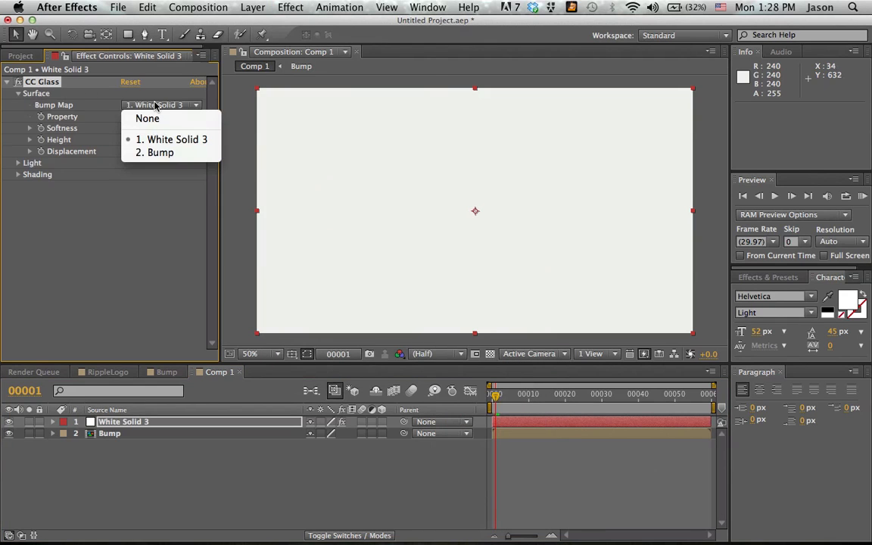
{"action": "left_click", "coordinate": [163, 154]}
{"action": "key", "text": "KP_0"}
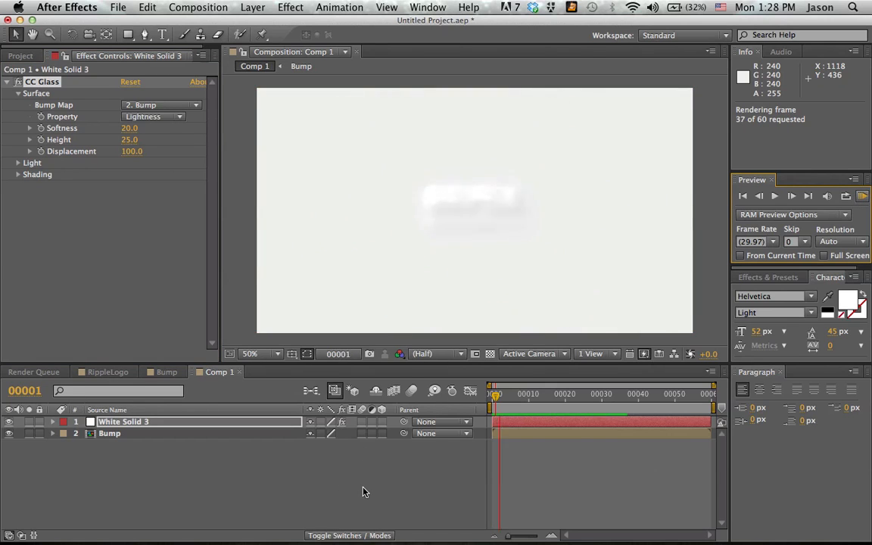
{"action": "key", "text": "space"}
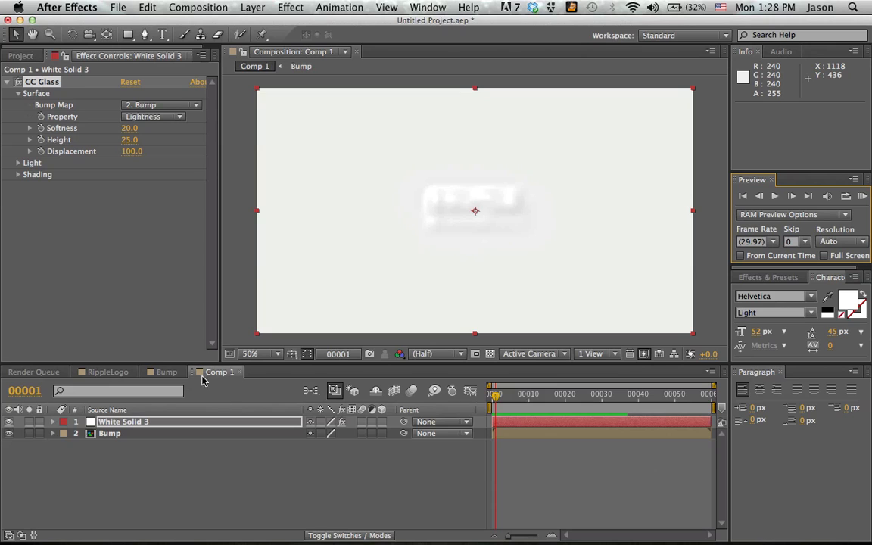
Copy the DIGITAL SANDWICH 2 text layer from the Bump composition into Comp 1 and fill the copy with black
{"action": "double_click", "coordinate": [91, 435]}
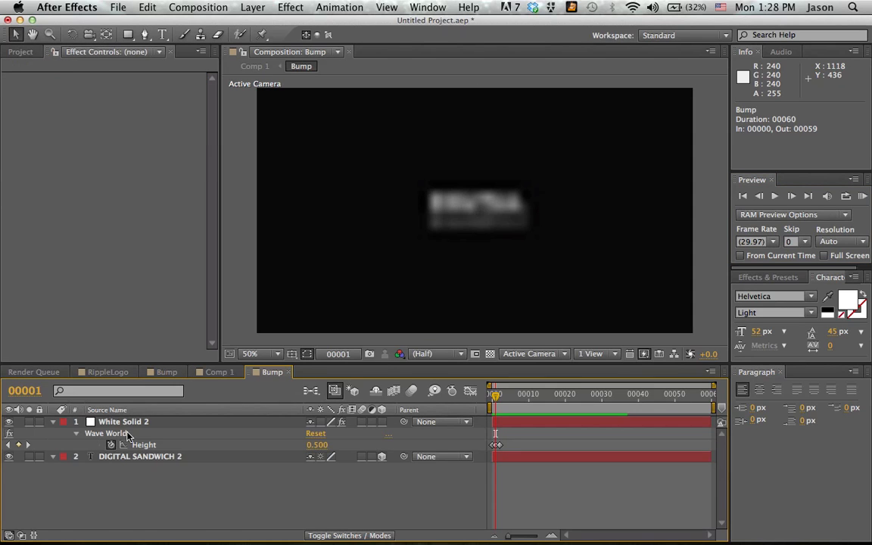
{"action": "left_click", "coordinate": [118, 460]}
{"action": "key", "text": "super+c"}
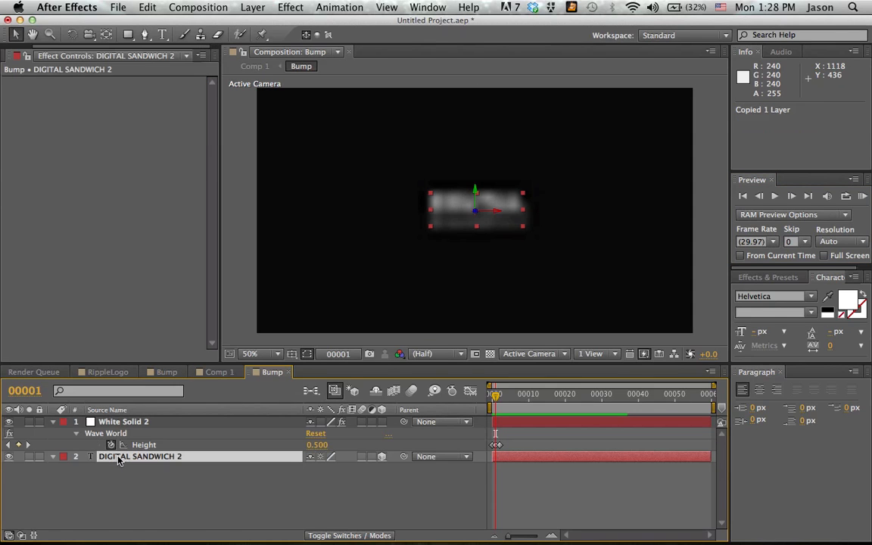
{"action": "left_click", "coordinate": [214, 370]}
{"action": "left_click", "coordinate": [213, 463]}
{"action": "key", "text": "super+v"}
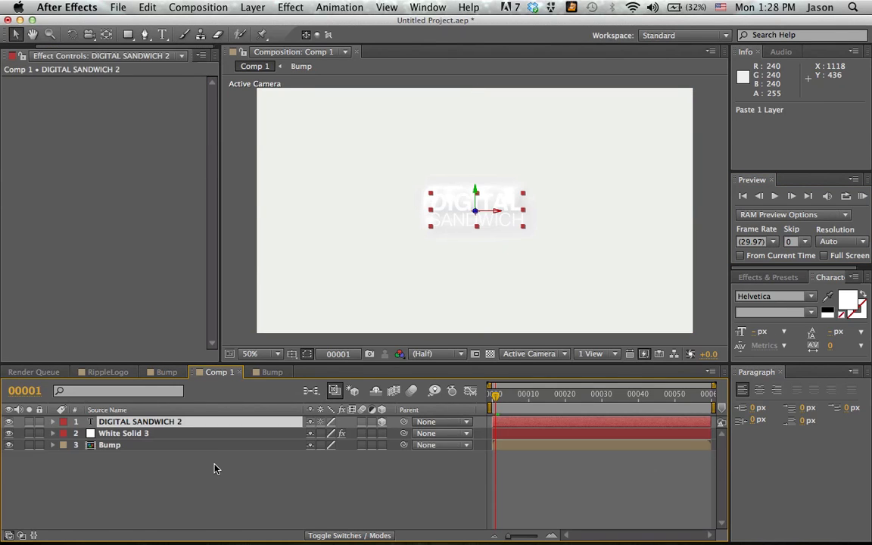
{"action": "left_click", "coordinate": [827, 310]}
{"action": "left_click", "coordinate": [347, 473]}
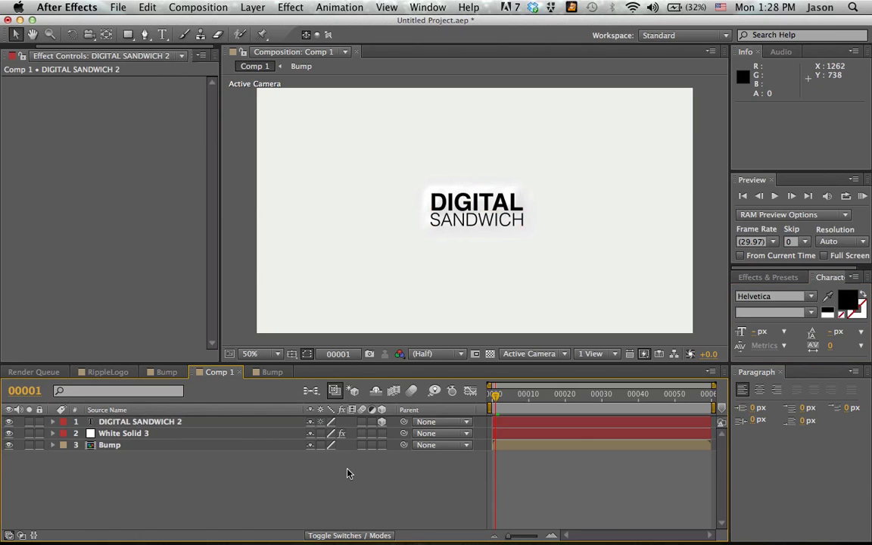
Animate the text's Z position from -1827 at frame 0 to 0 at frame 5 and preview the composition
{"action": "left_click", "coordinate": [157, 422]}
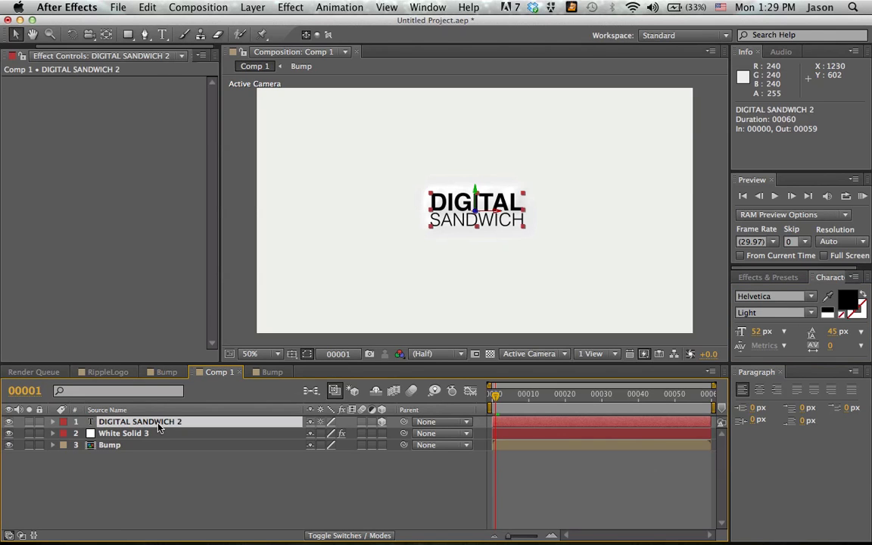
{"action": "key", "text": "p"}
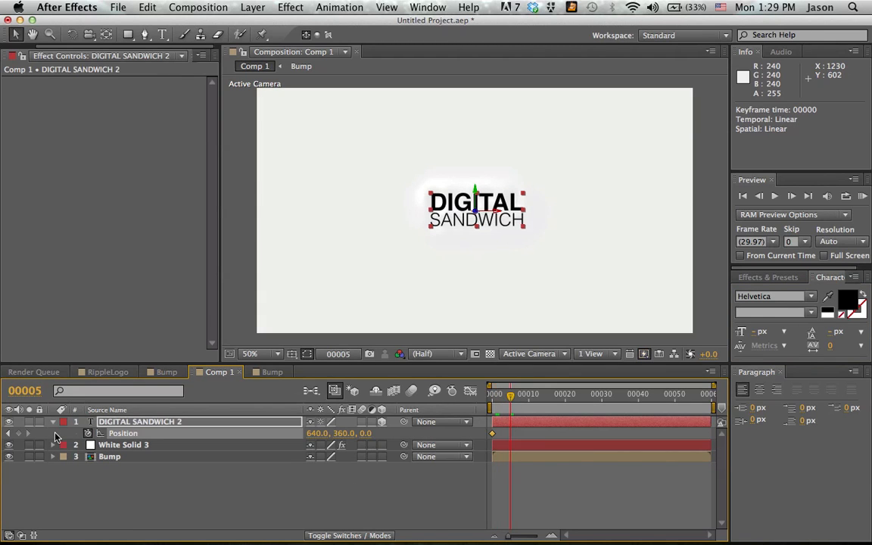
{"action": "left_click", "coordinate": [8, 433]}
{"action": "left_click_drag", "start_coordinate": [367, 432], "coordinate": [25, 515]}
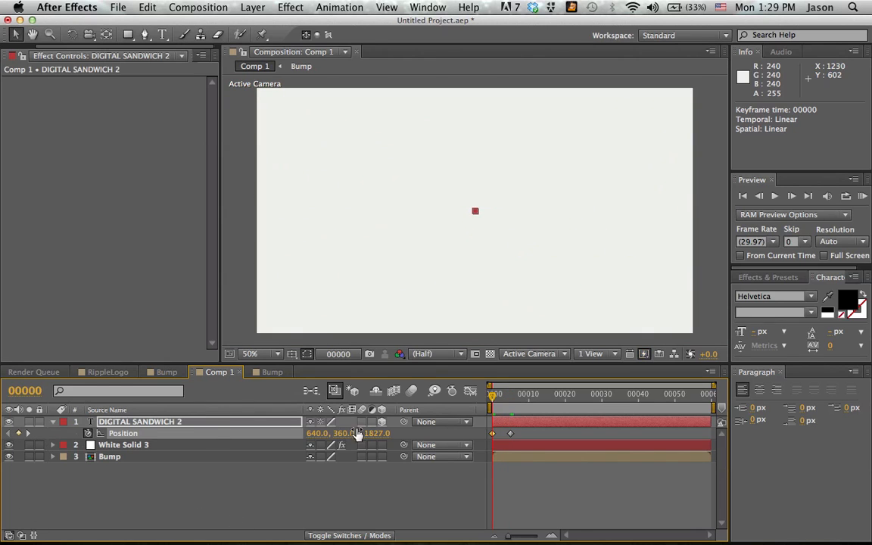
{"action": "left_click_drag", "start_coordinate": [491, 399], "coordinate": [616, 398]}
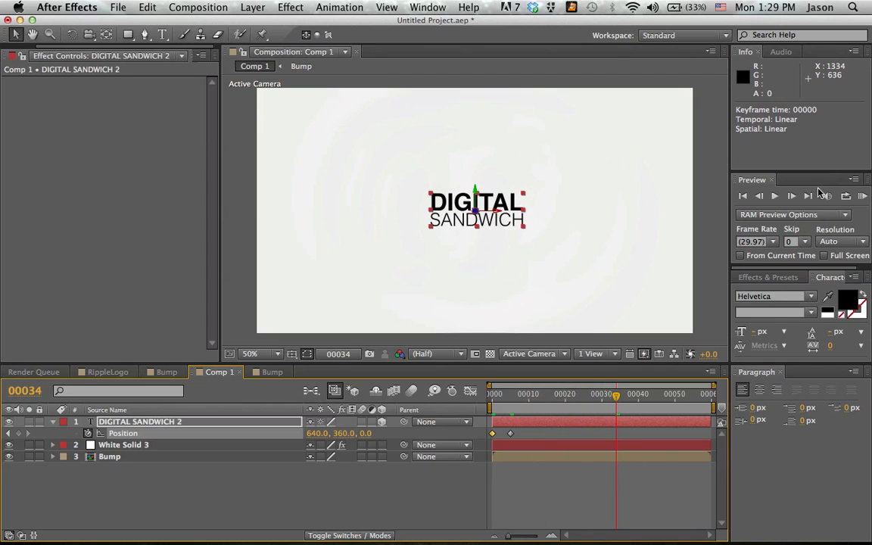
{"action": "left_click", "coordinate": [862, 196]}
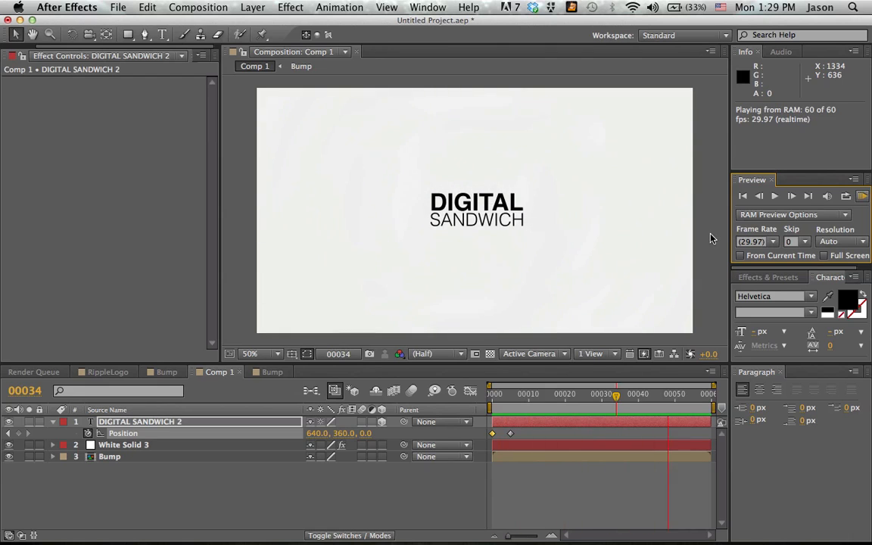
{"action": "key", "text": "space"}
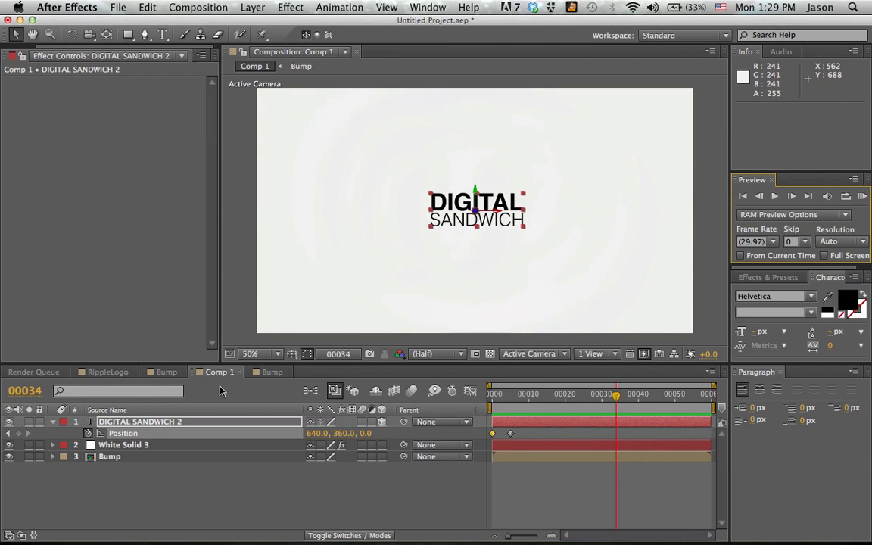
Apply the Curves color correction effect to White Solid 3
{"action": "left_click", "coordinate": [147, 447]}
{"action": "left_click", "coordinate": [252, 7]}
{"action": "mouse_move", "coordinate": [290, 7]}
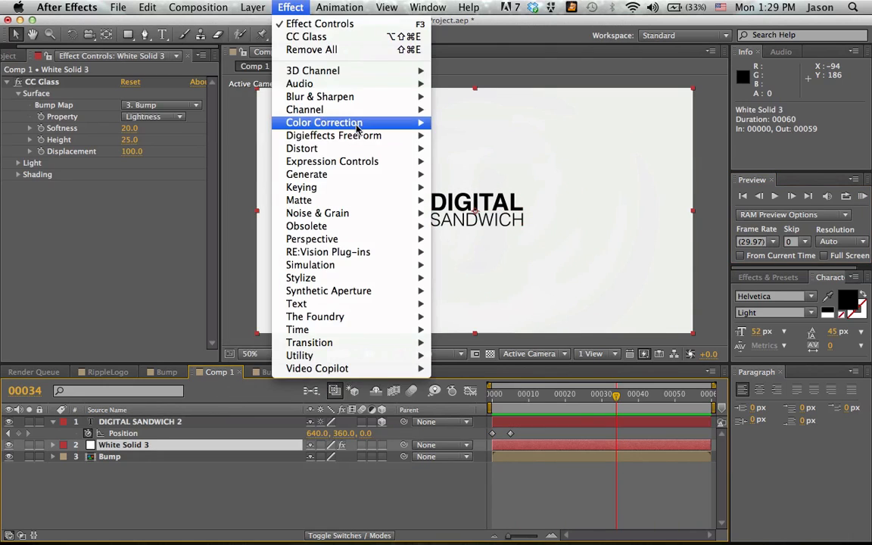
{"action": "mouse_move", "coordinate": [324, 123]}
{"action": "left_click", "coordinate": [460, 329]}
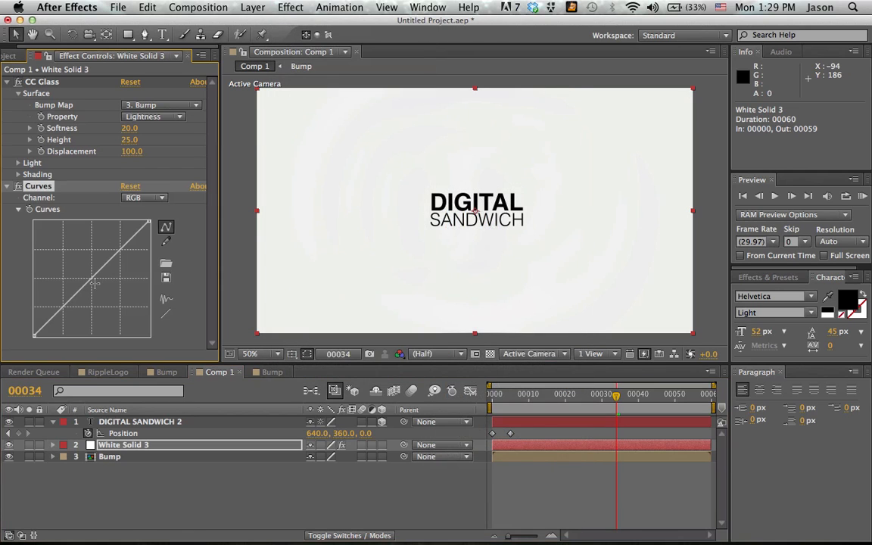
Pull the midpoint of the RGB curve down to darken the solid, previewing the animation between adjustments
{"action": "left_click_drag", "start_coordinate": [90, 278], "coordinate": [97, 296]}
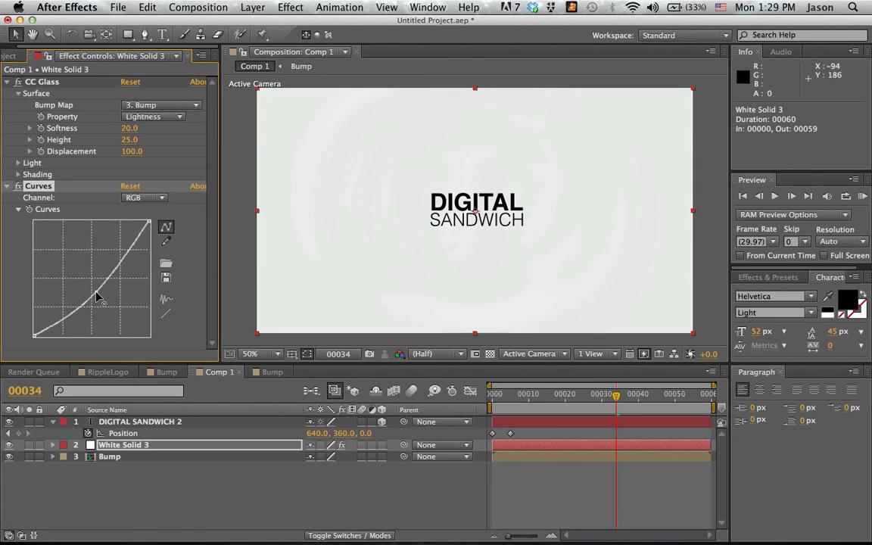
{"action": "left_click", "coordinate": [863, 196]}
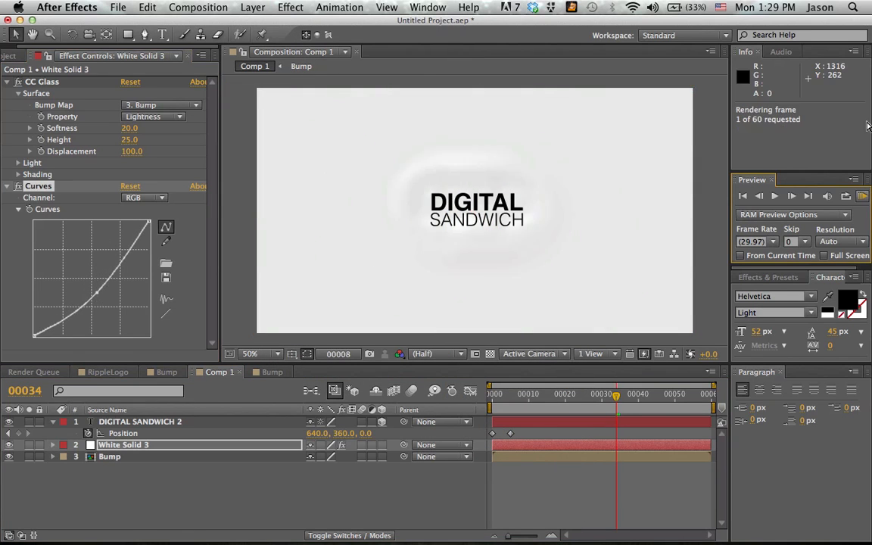
{"action": "left_click_drag", "start_coordinate": [104, 280], "coordinate": [101, 300]}
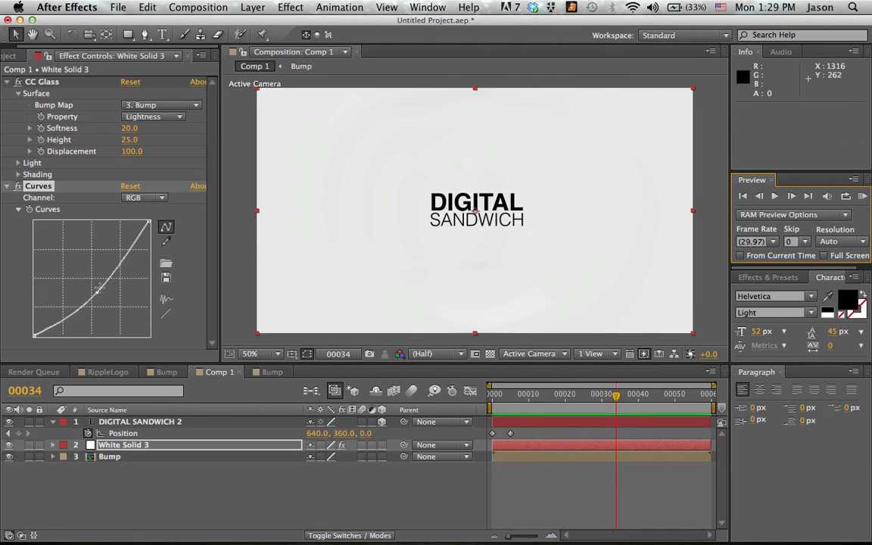